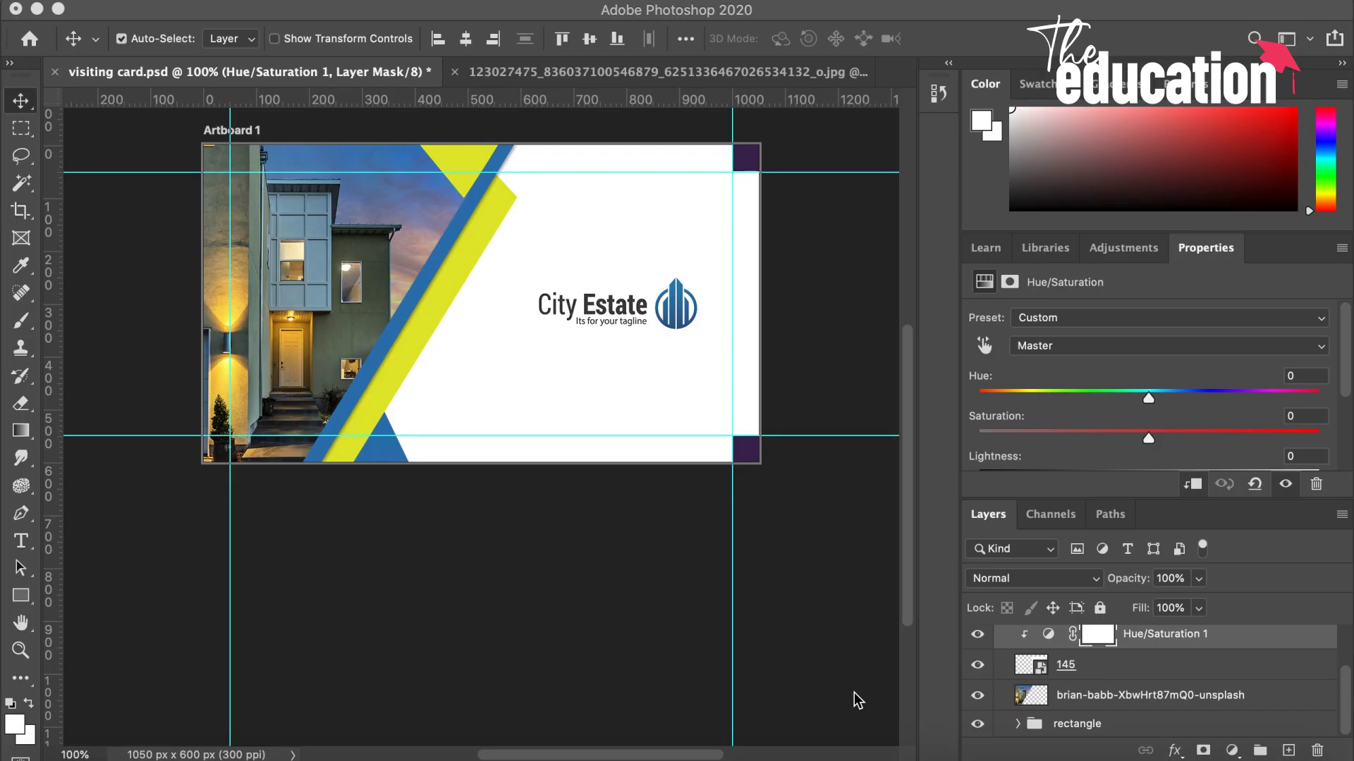
Check the business-card mockup, then find the web-logo PNG in the design files folder
{"action": "left_click", "coordinate": [603, 72]}
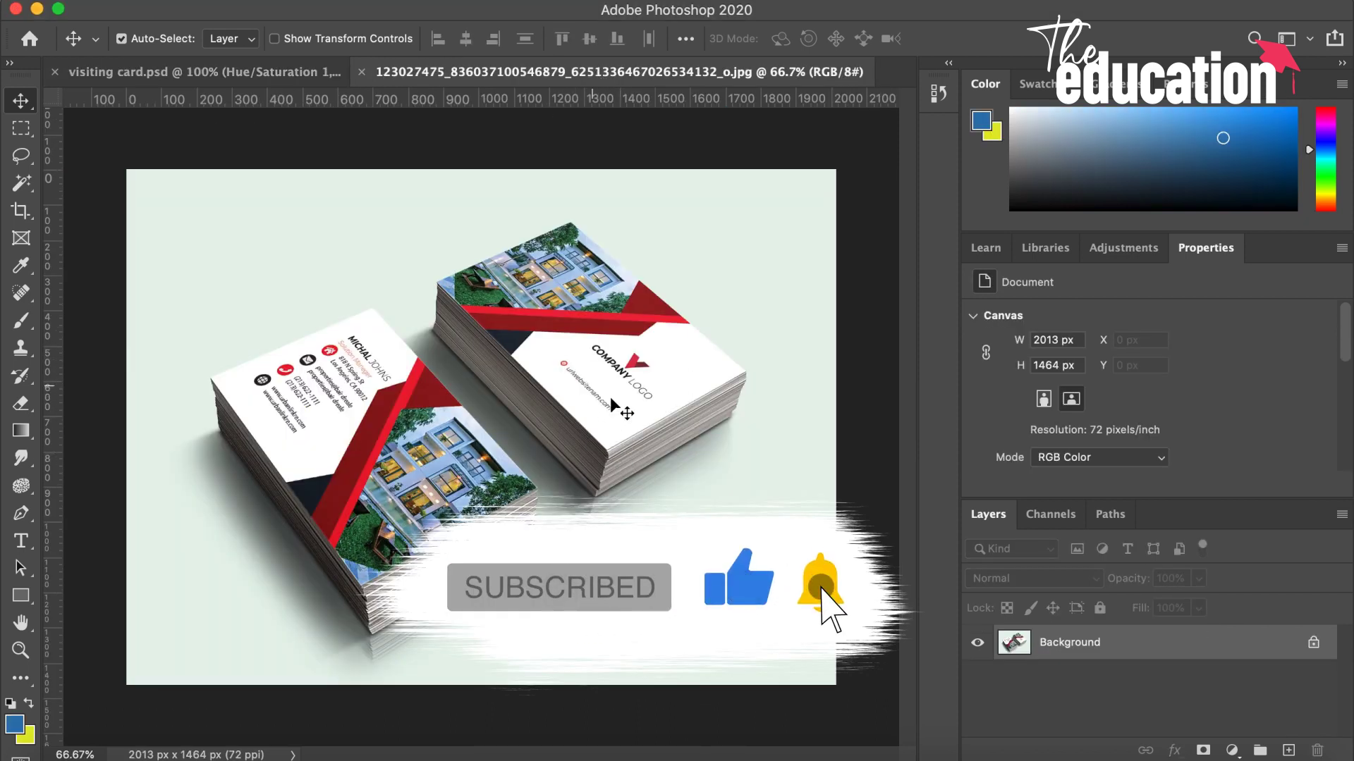
{"action": "left_click", "coordinate": [204, 72]}
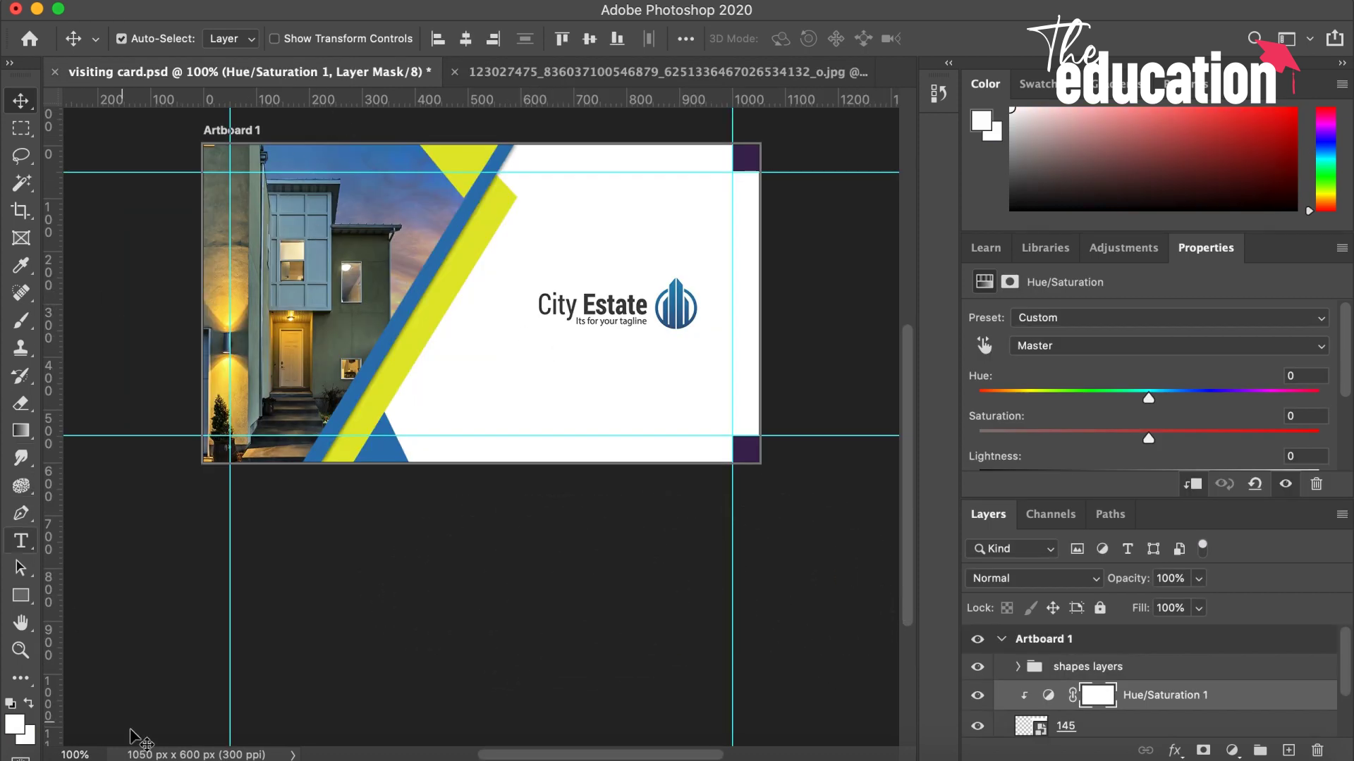
{"action": "left_click", "coordinate": [59, 753]}
{"action": "scroll", "coordinate": [719, 381], "scroll_direction": "left", "scroll_amount": 2}
{"action": "scroll", "coordinate": [716, 437], "scroll_direction": "down", "scroll_amount": 10}
{"action": "scroll", "coordinate": [709, 514], "scroll_direction": "down", "scroll_amount": 5}
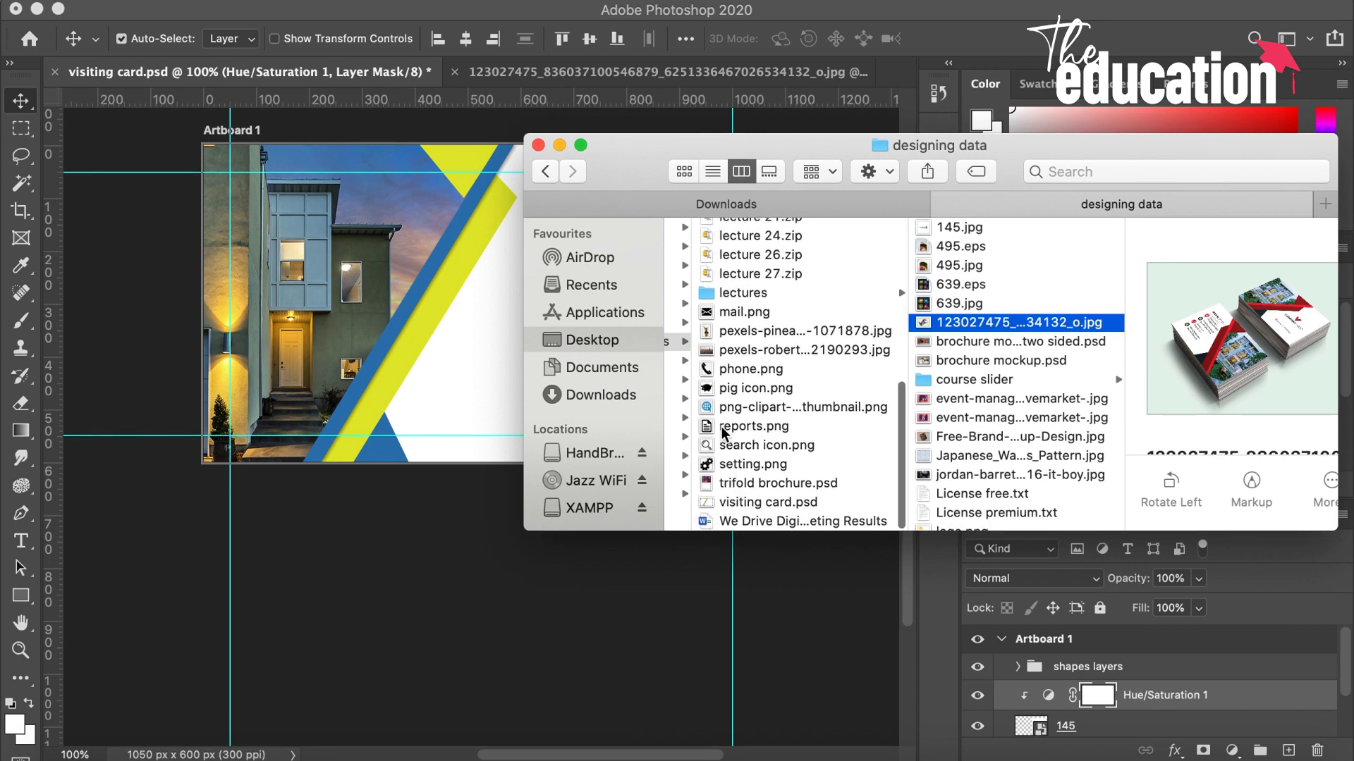
Place the globe-and-arrow web icon on the card and stack its layer above the shapes group
{"action": "left_click_drag", "start_coordinate": [729, 414], "coordinate": [375, 363]}
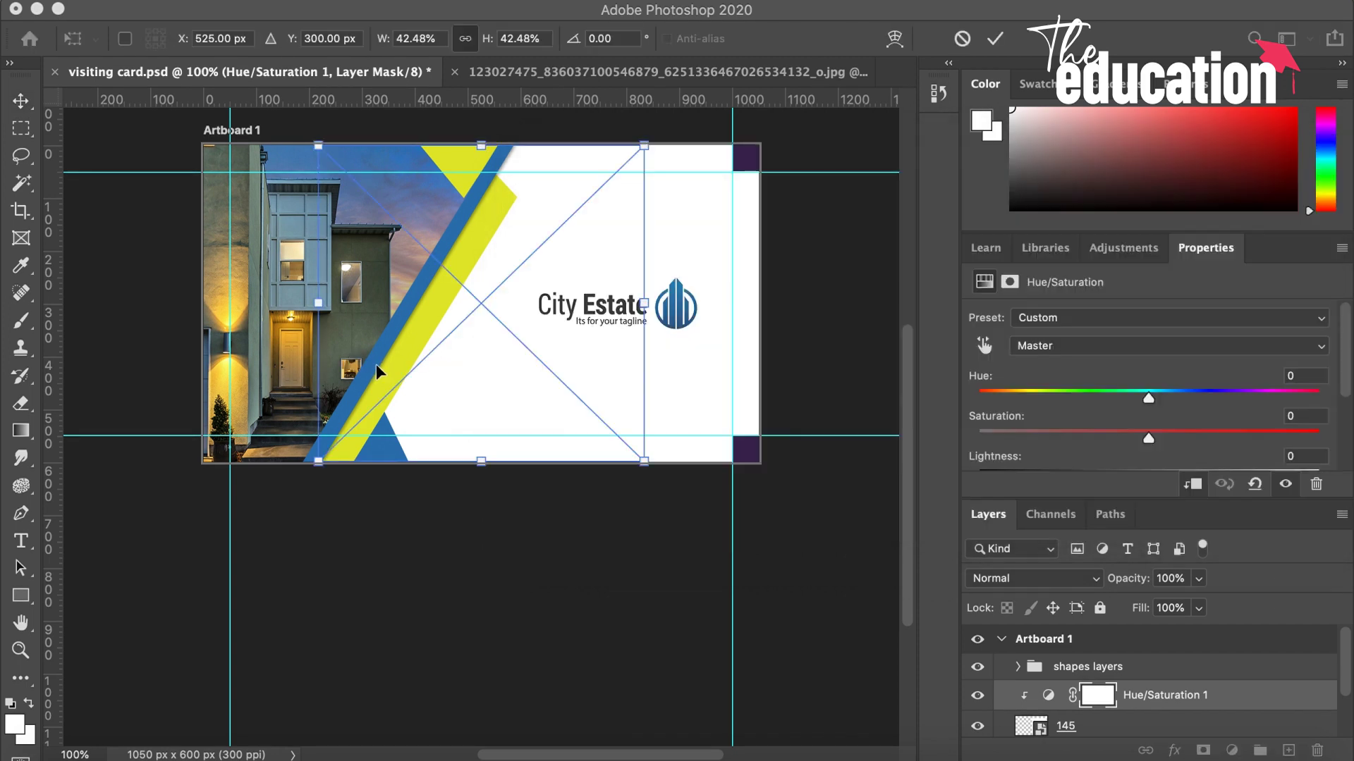
{"action": "key", "text": "Return"}
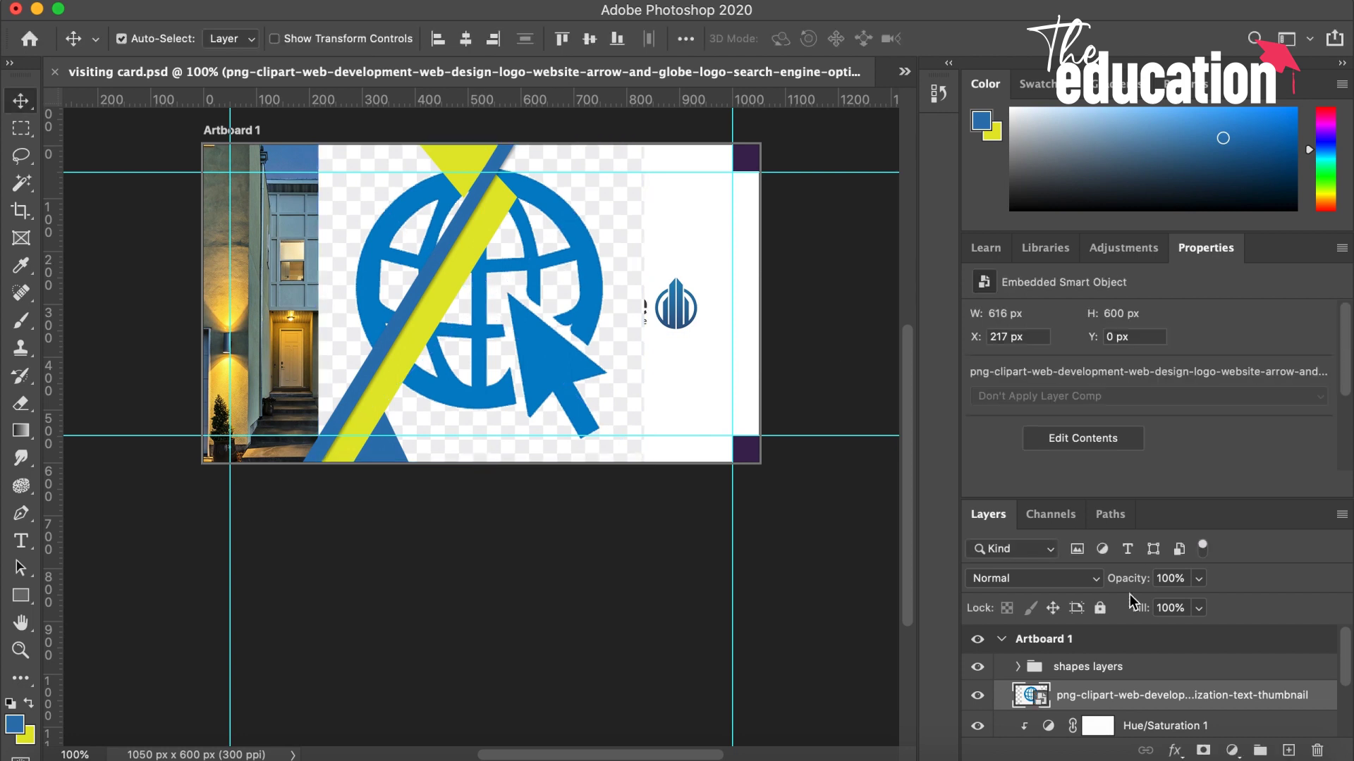
{"action": "left_click_drag", "start_coordinate": [1102, 705], "coordinate": [1102, 661]}
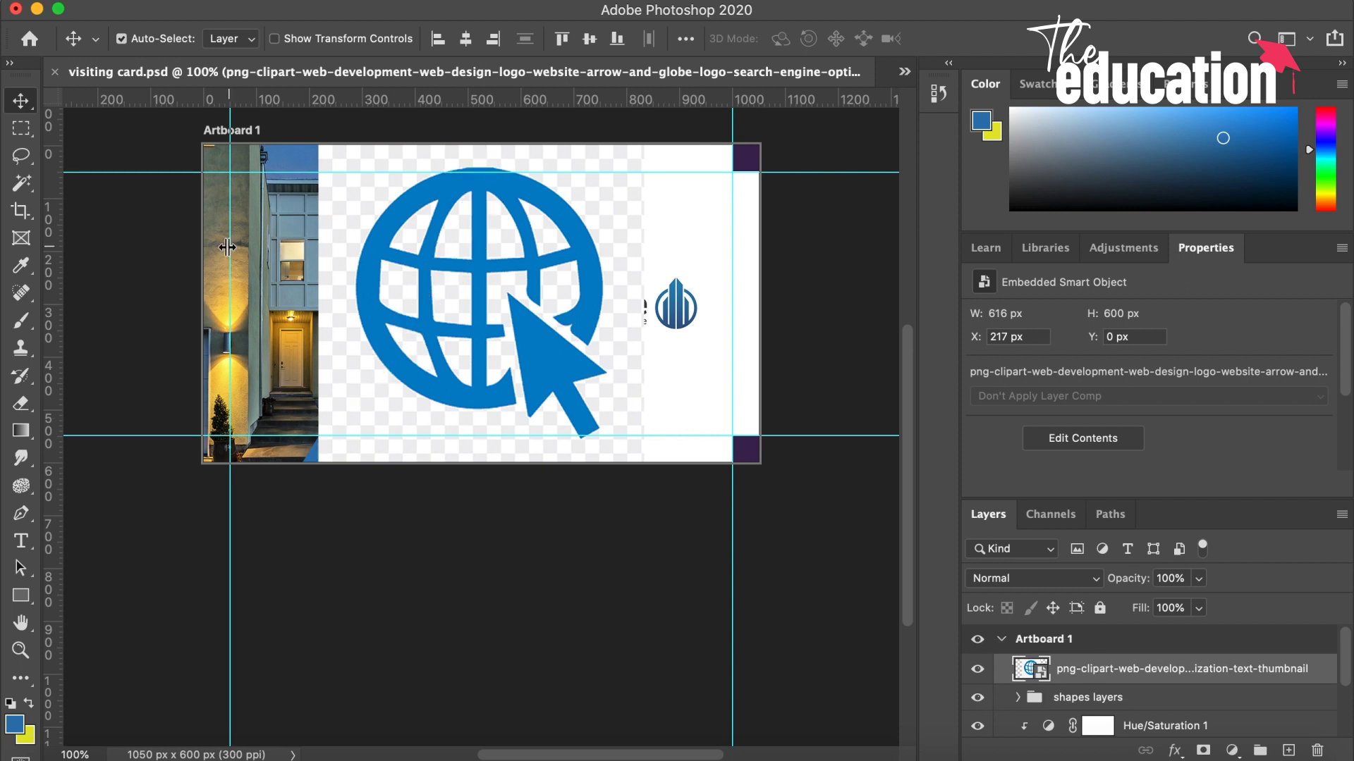
Rasterize the web icon layer and delete its white background with the Magic Wand
{"action": "right_click", "coordinate": [1146, 681]}
{"action": "mouse_move", "coordinate": [997, 744]}
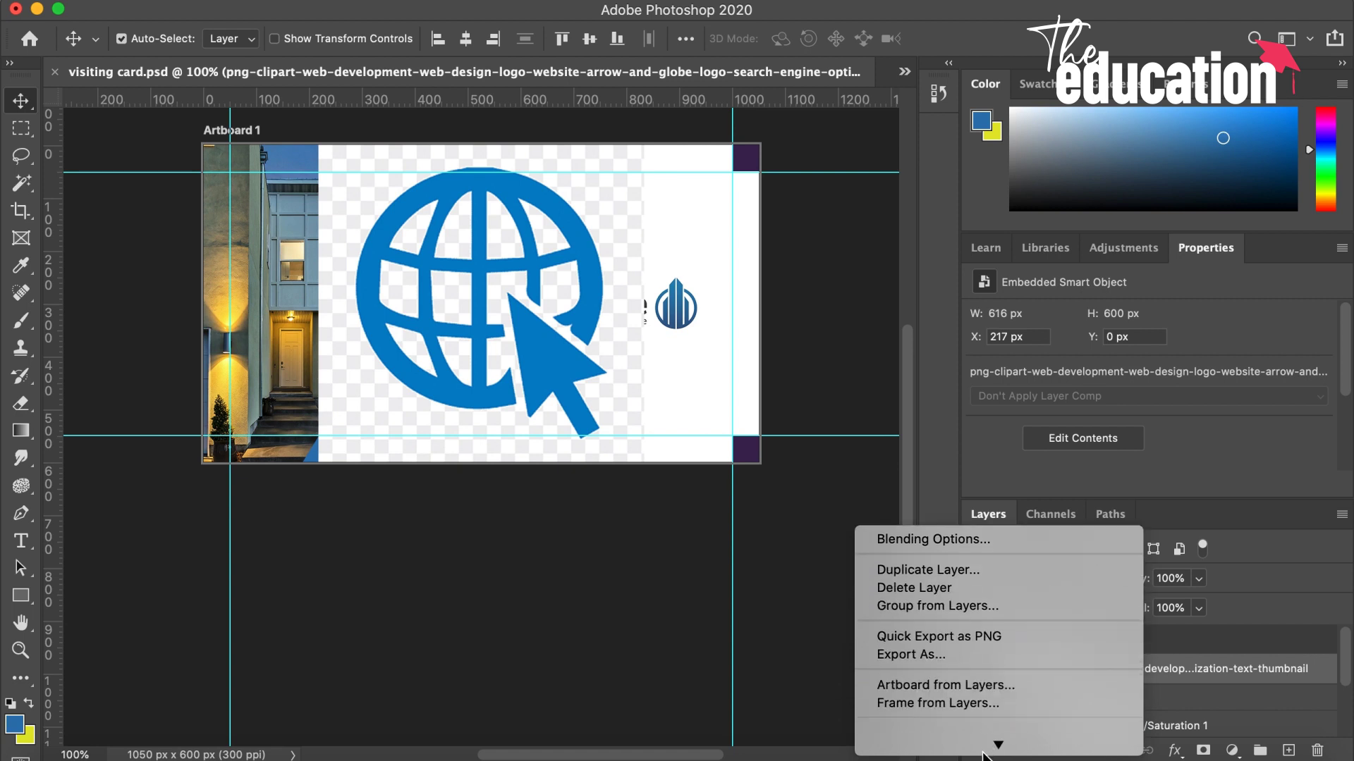
{"action": "left_click", "coordinate": [921, 602]}
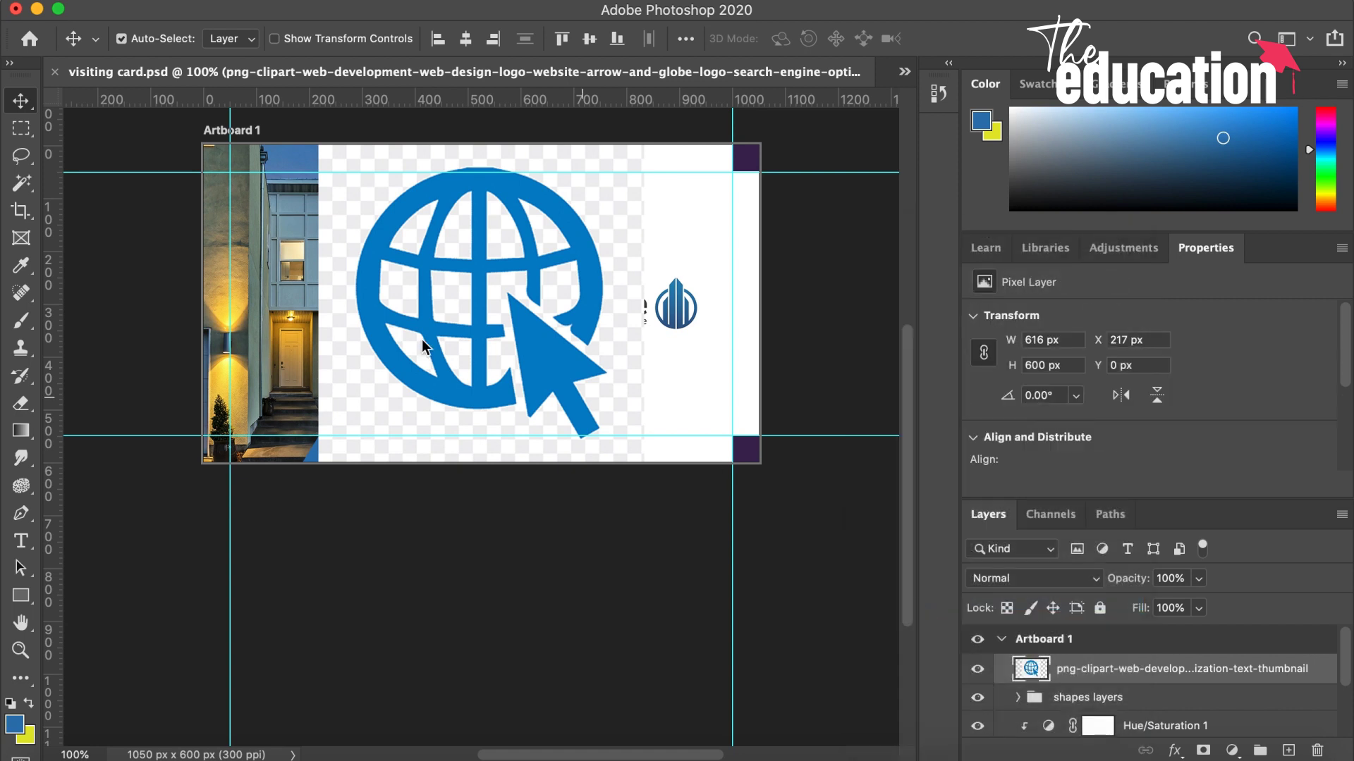
{"action": "left_click", "coordinate": [22, 187]}
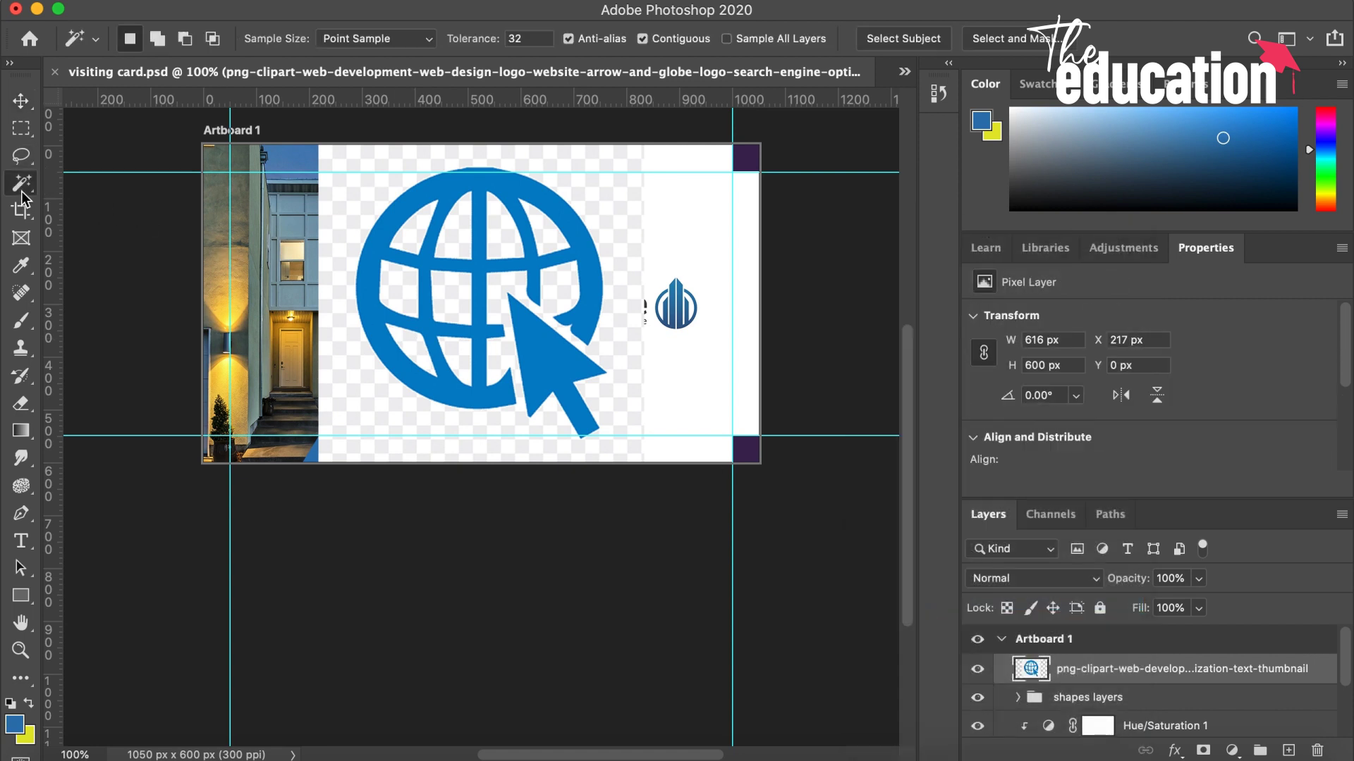
{"action": "left_click", "coordinate": [608, 215]}
{"action": "key", "text": "Delete"}
Delete one white globe cell and start selecting the other white cells inside the globe
{"action": "left_click", "coordinate": [512, 240]}
{"action": "key", "text": "Delete"}
{"action": "left_click", "coordinate": [455, 232]}
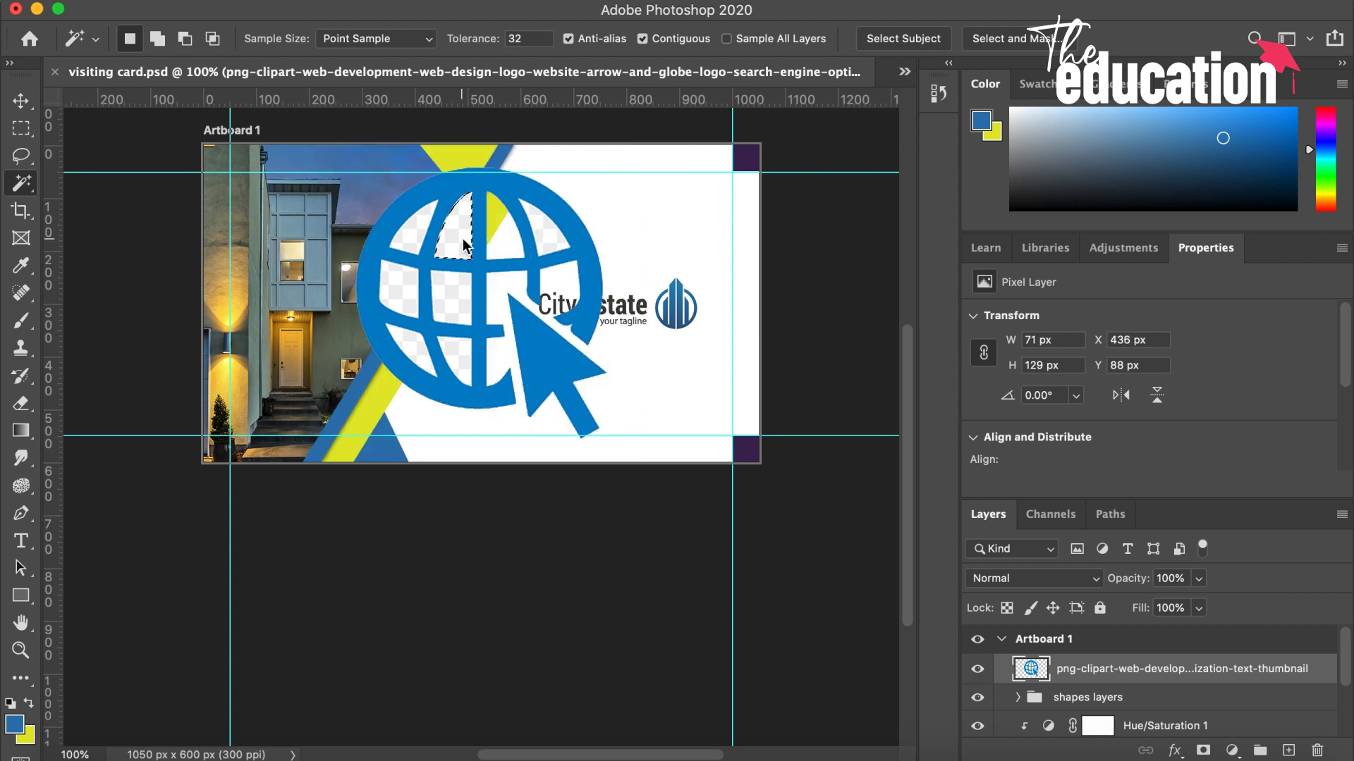
{"action": "left_click", "coordinate": [405, 243], "text": "shift"}
{"action": "left_click", "coordinate": [399, 289], "text": "shift"}
{"action": "left_click", "coordinate": [451, 296], "text": "shift"}
{"action": "left_click", "coordinate": [454, 359], "text": "shift"}
{"action": "left_click", "coordinate": [416, 367], "text": "shift"}
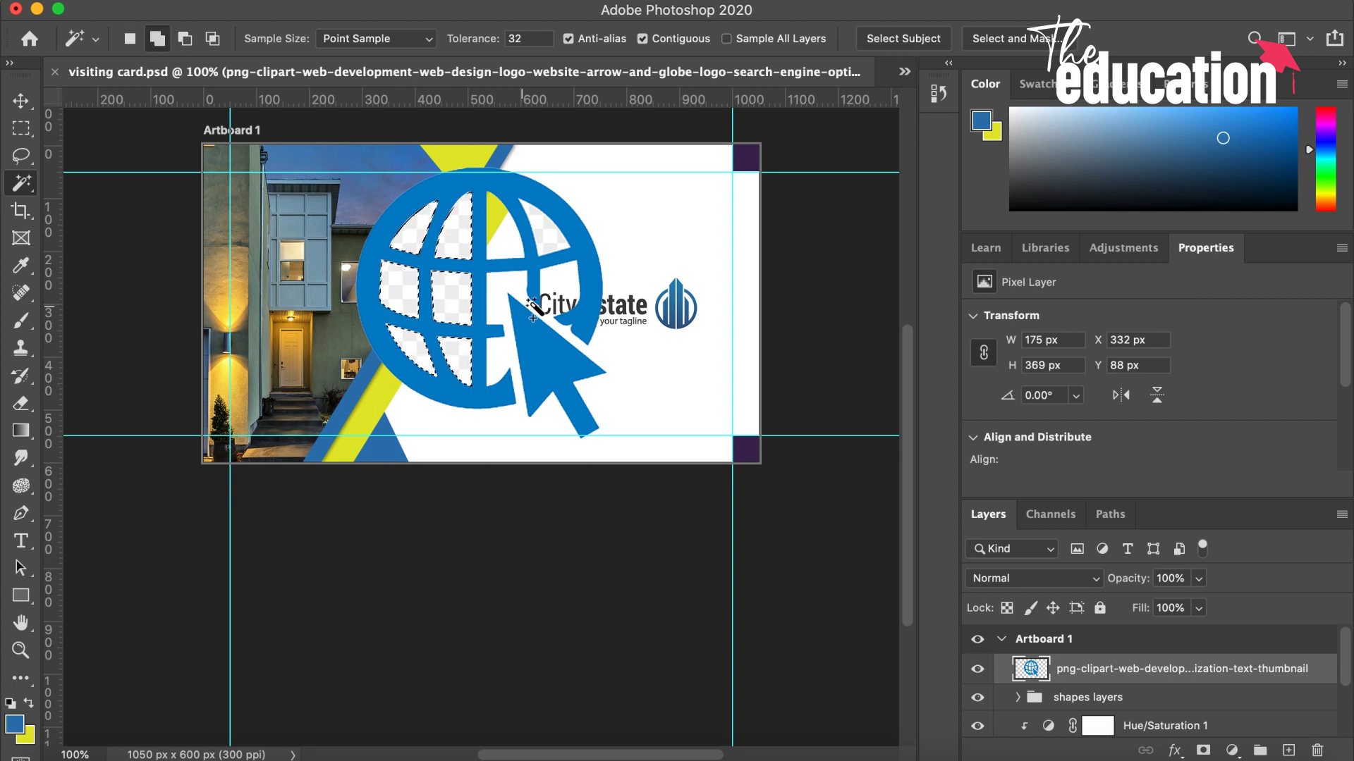
{"action": "left_click", "coordinate": [546, 240], "text": "shift"}
{"action": "left_click", "coordinate": [570, 285], "text": "shift"}
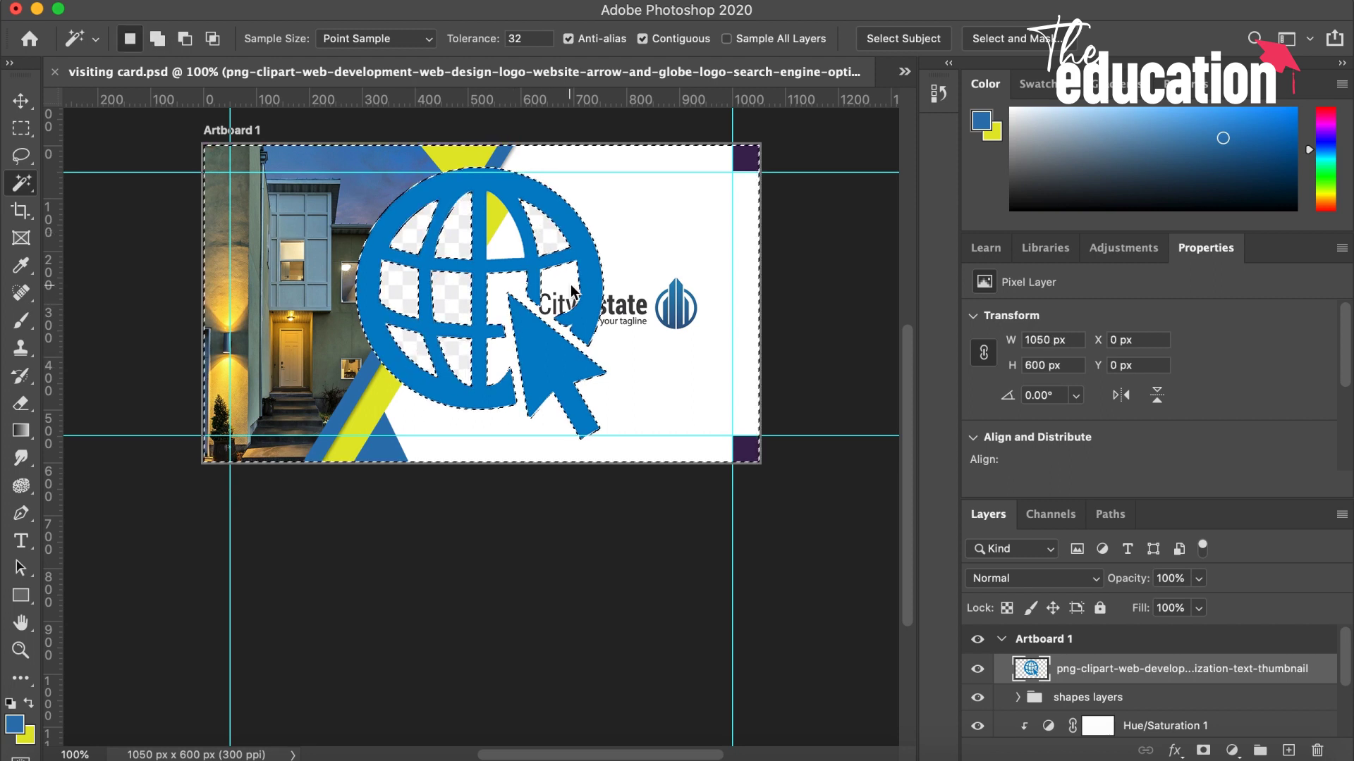
Reselect all remaining white globe cells, delete them, and deselect
{"action": "left_click", "coordinate": [545, 230]}
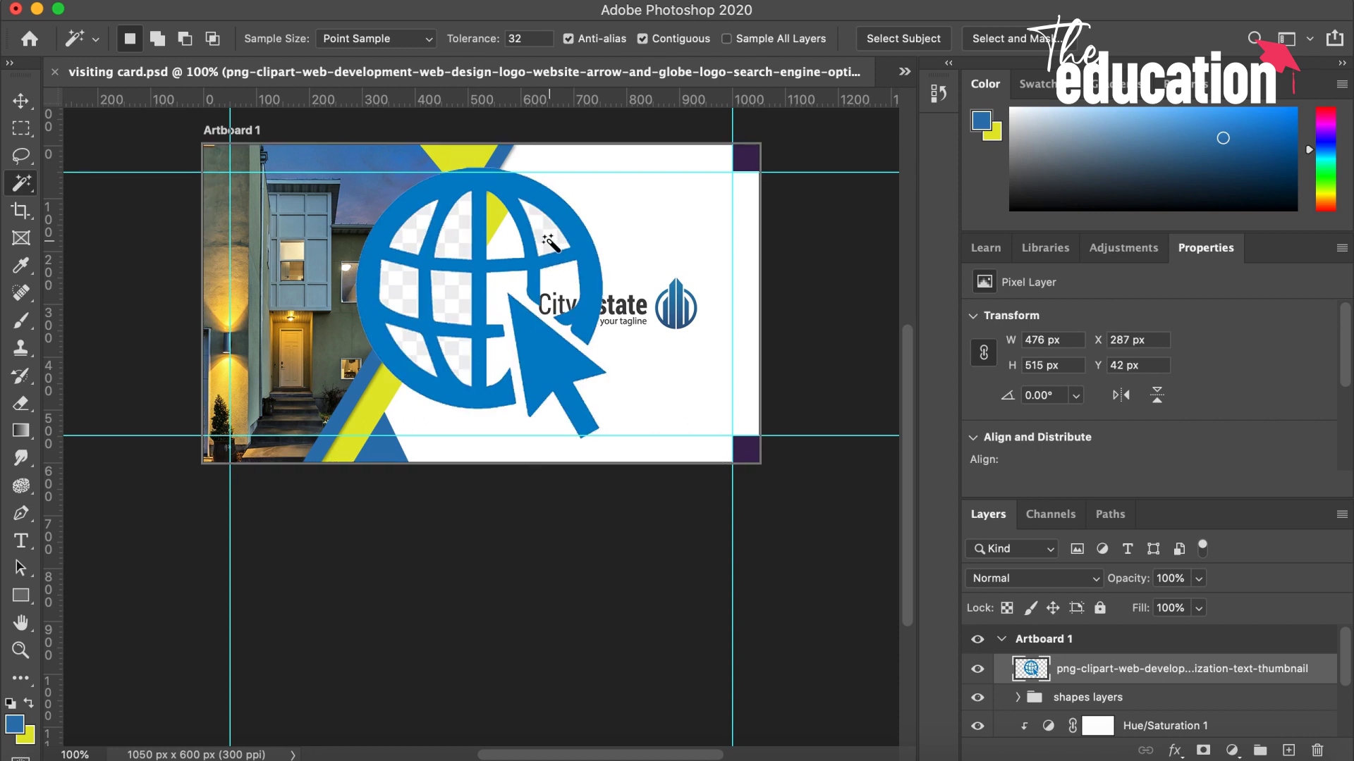
{"action": "left_click", "coordinate": [447, 240]}
{"action": "left_click", "coordinate": [402, 289]}
{"action": "left_click", "coordinate": [452, 296]}
{"action": "left_click", "coordinate": [451, 356], "text": "shift"}
{"action": "left_click", "coordinate": [409, 353], "text": "shift"}
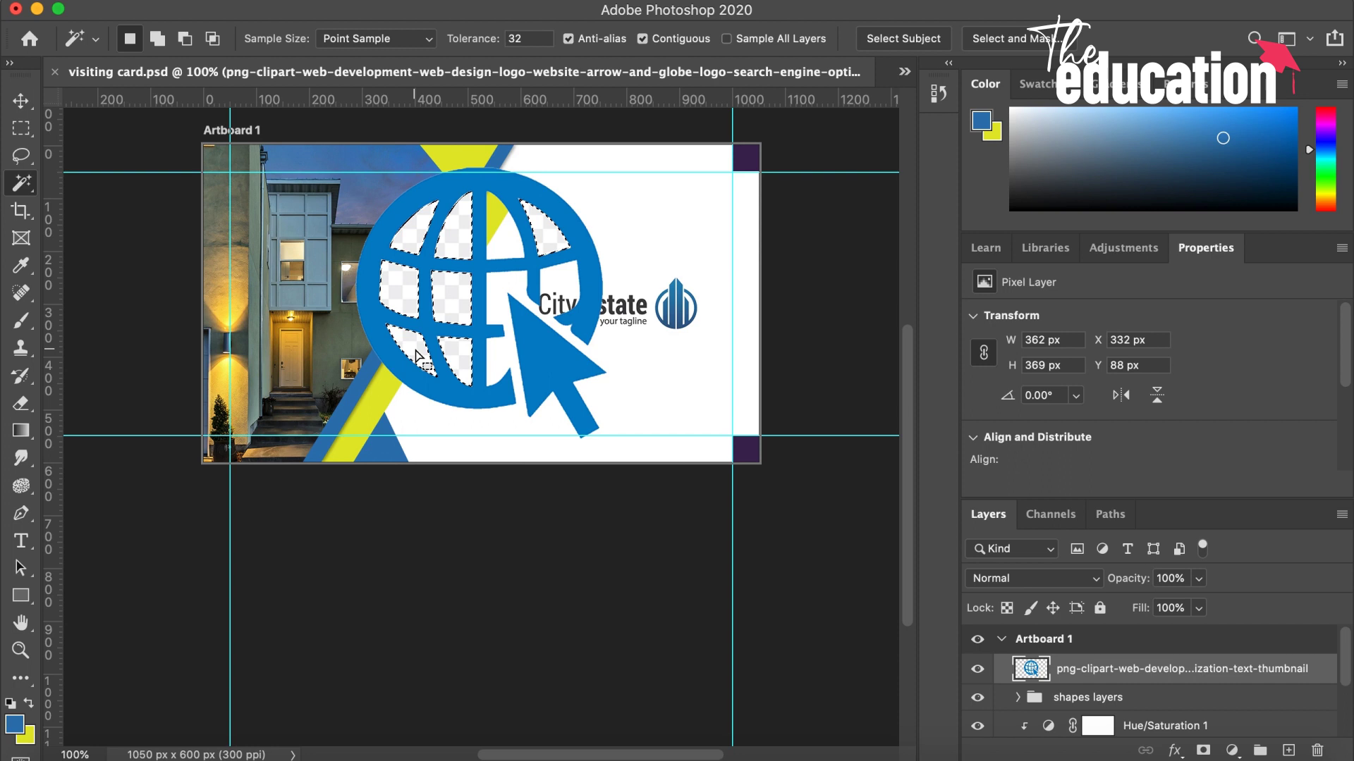
{"action": "key", "text": "Delete"}
{"action": "key", "text": "ctrl+d"}
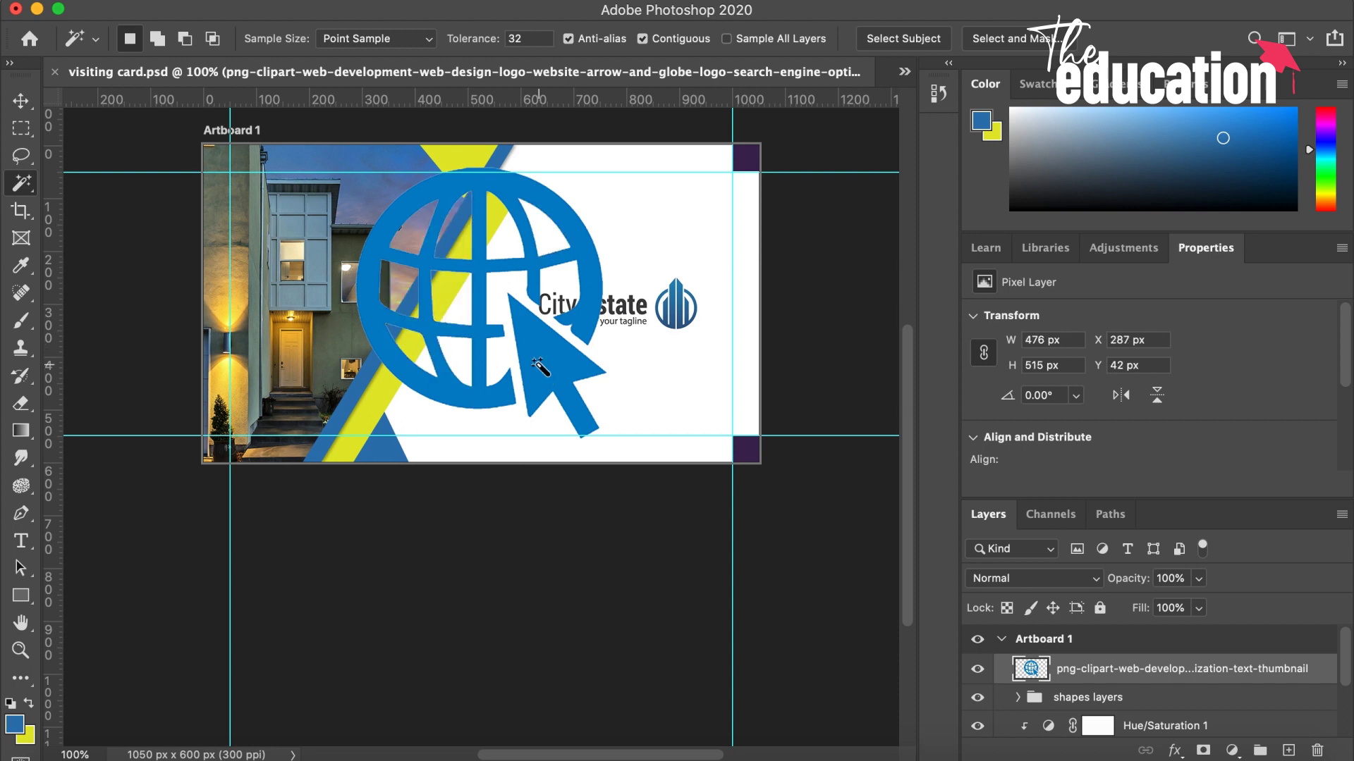
Scale the web icon down to about 6% so it sits tiny below the City Estate logo
{"action": "key", "text": "ctrl+t"}
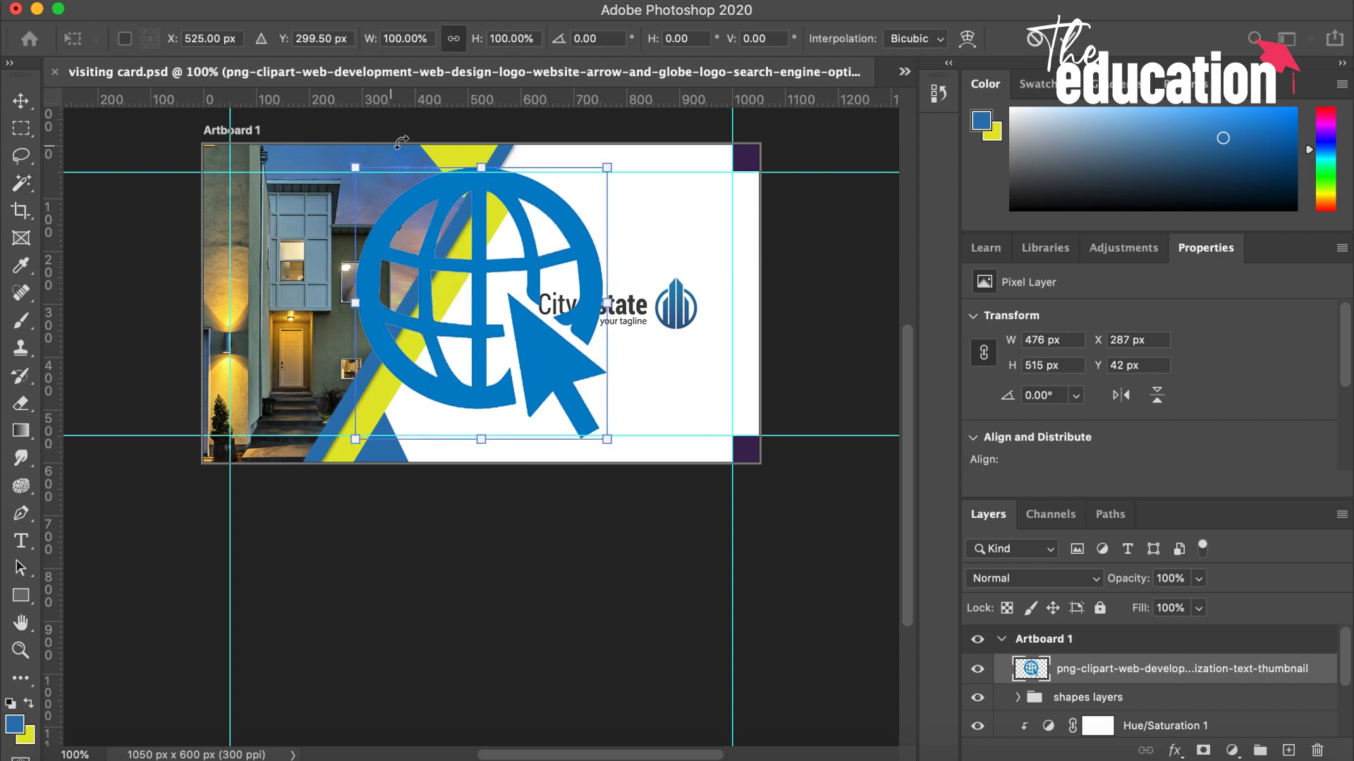
{"action": "mouse_move", "coordinate": [481, 166]}
{"action": "left_mouse_down"}
{"action": "mouse_move", "coordinate": [512, 414]}
{"action": "mouse_move", "coordinate": [512, 396]}
{"action": "mouse_move", "coordinate": [557, 366]}
{"action": "left_mouse_up"}
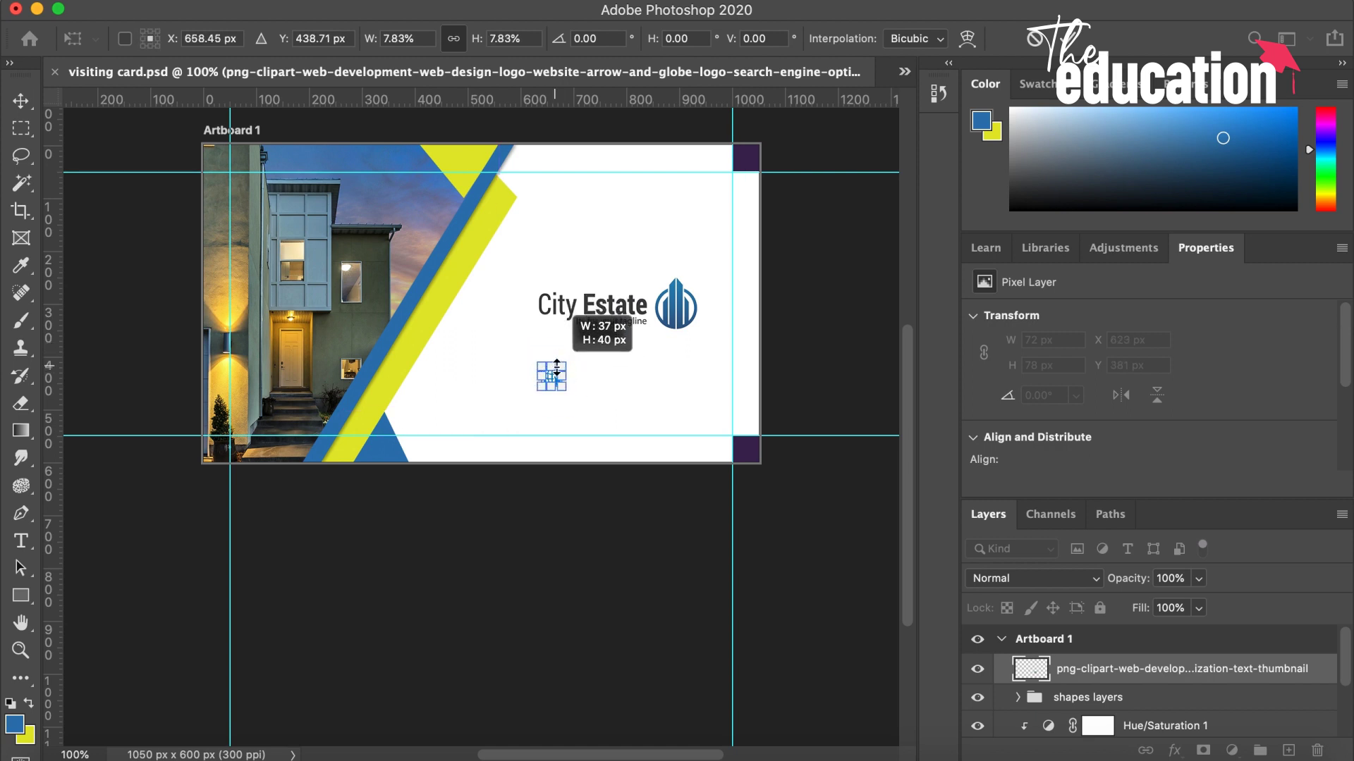
{"action": "left_click_drag", "start_coordinate": [557, 367], "coordinate": [558, 371]}
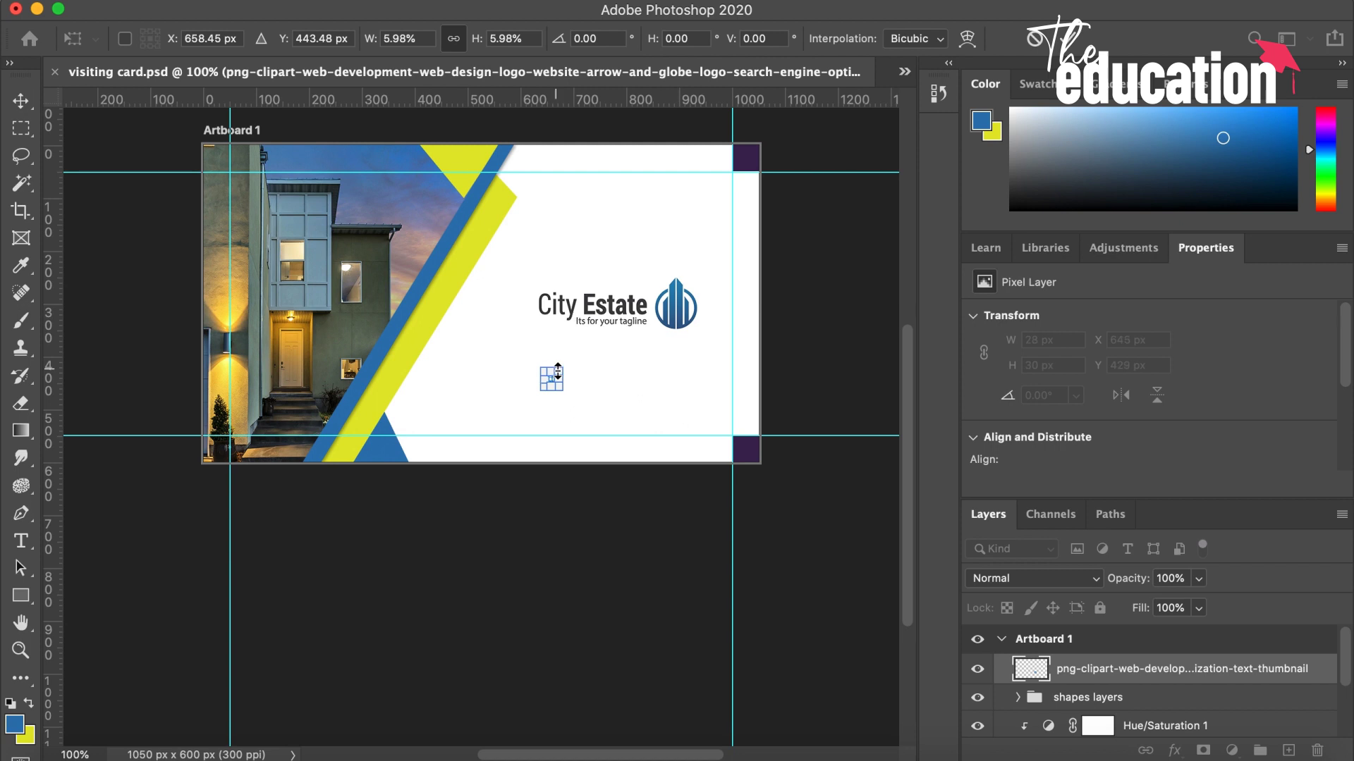
{"action": "key", "text": "Return"}
{"action": "key", "text": "w"}
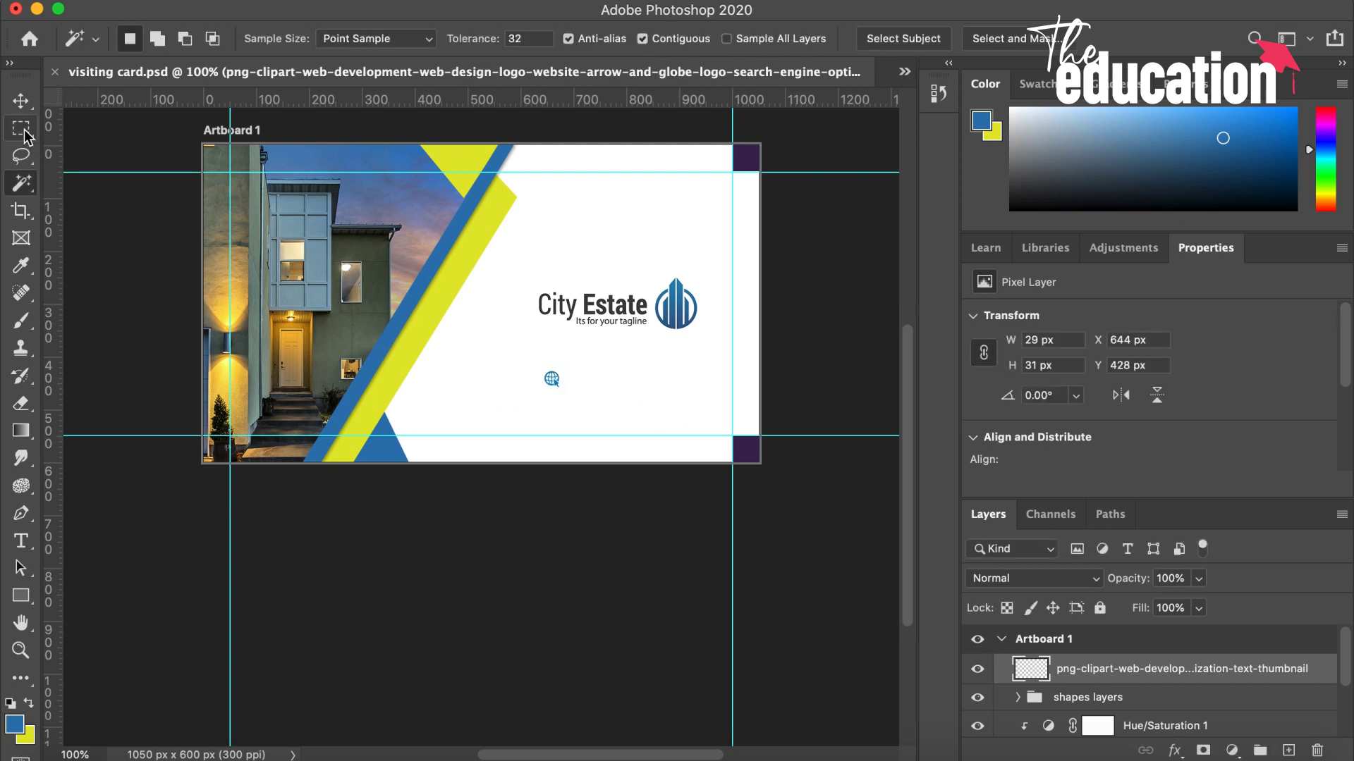
{"action": "left_click", "coordinate": [21, 128]}
Draw a small circular selection and name the new layer 'circle 1'
{"action": "right_click", "coordinate": [21, 128]}
{"action": "left_click", "coordinate": [95, 146]}
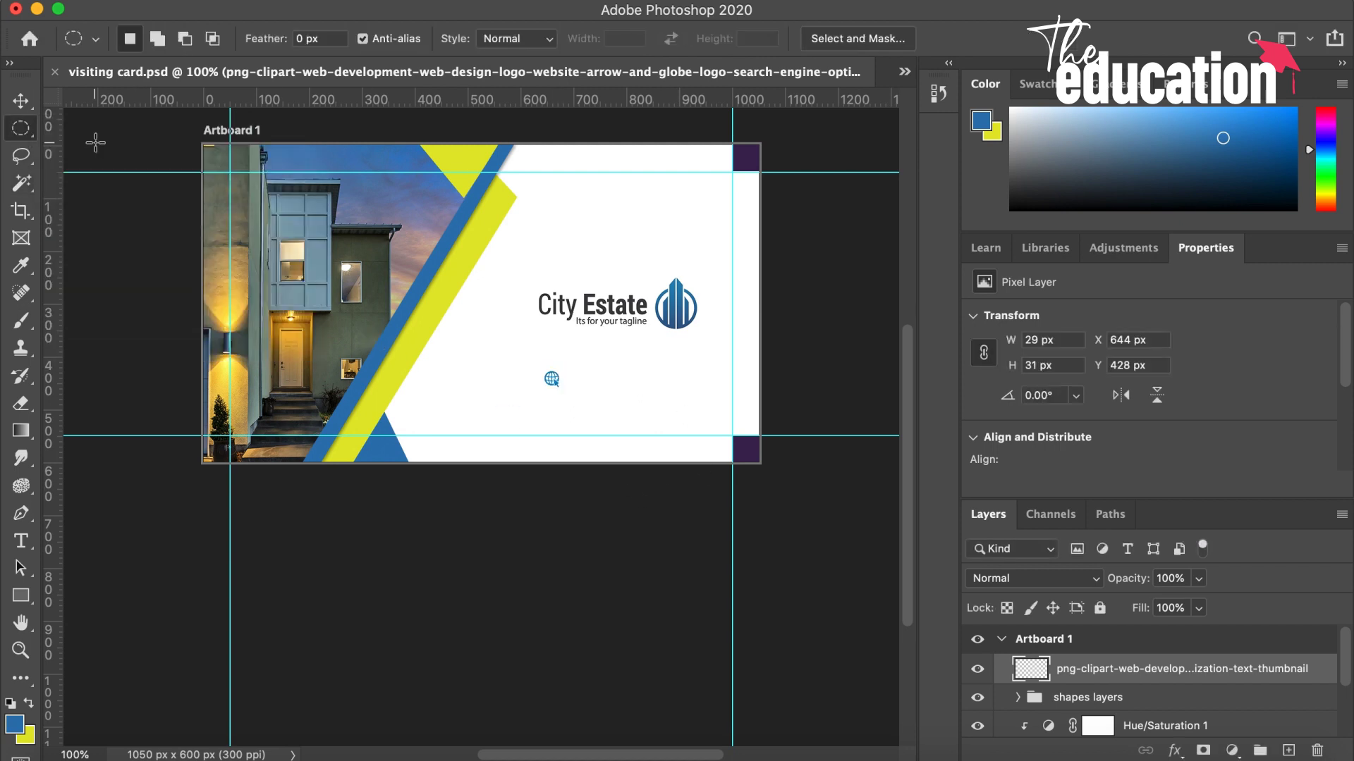
{"action": "left_click_drag", "start_coordinate": [569, 241], "coordinate": [605, 275]}
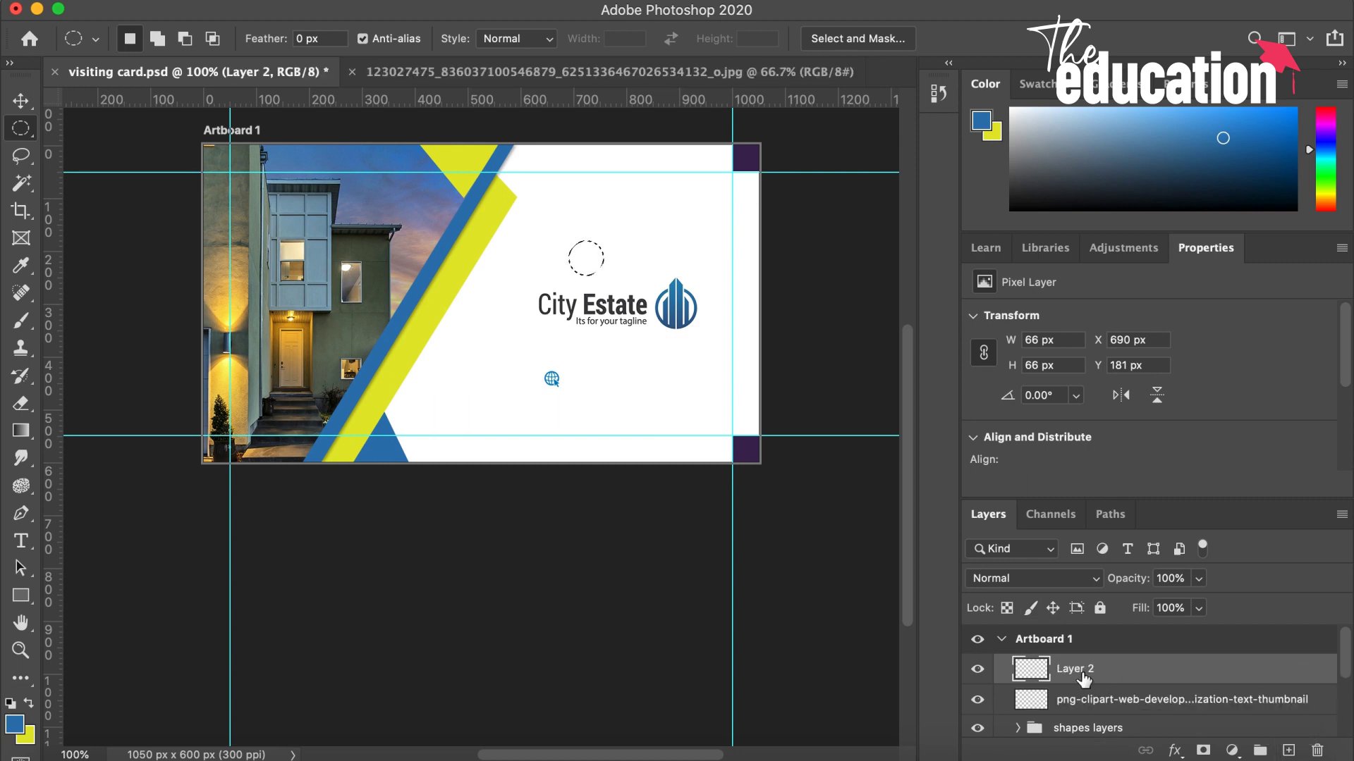
{"action": "double_click", "coordinate": [1083, 670]}
{"action": "type", "text": "circle 1"}
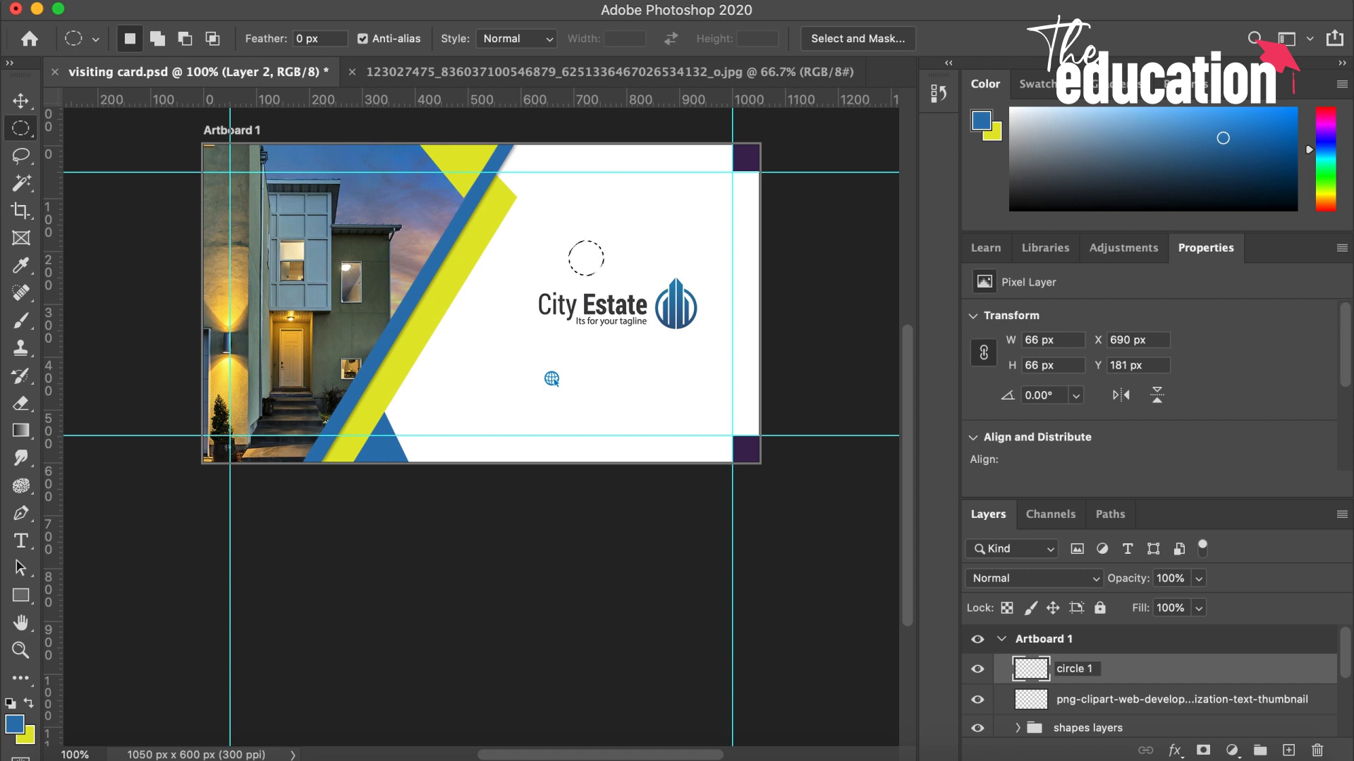
{"action": "key", "text": "Return"}
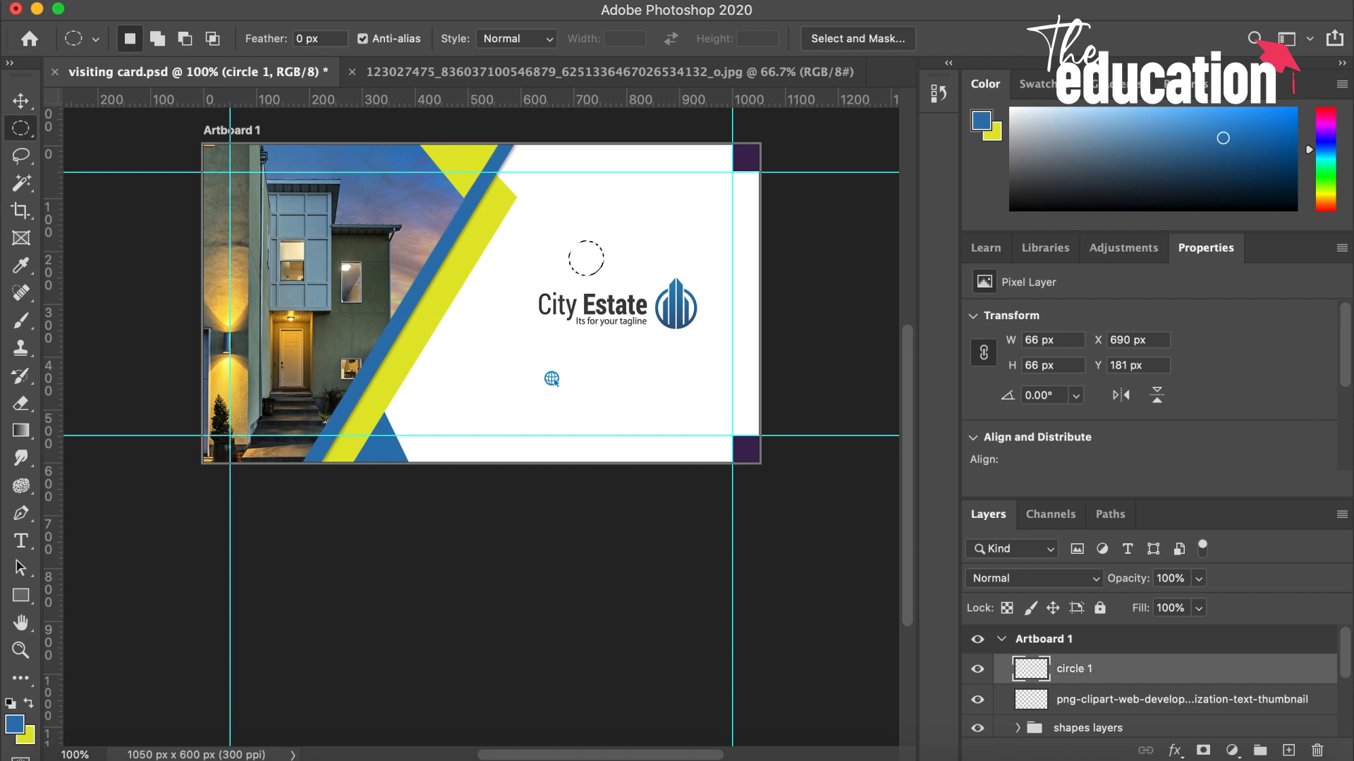
Fill the circle with blue, move it onto the web icon, and put the icon layer above it
{"action": "key", "text": "alt+BackSpace"}
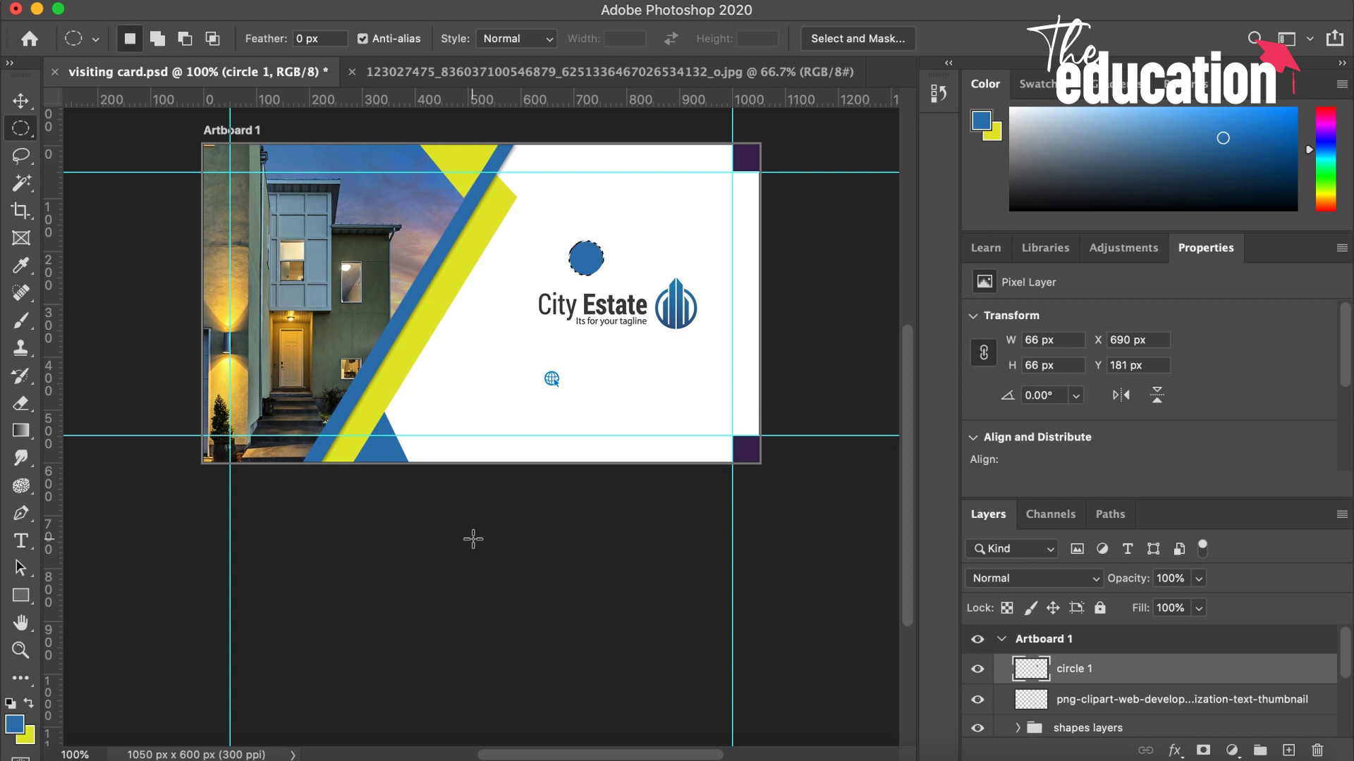
{"action": "key", "text": "ctrl+d"}
{"action": "key", "text": "v"}
{"action": "left_click_drag", "start_coordinate": [582, 251], "coordinate": [550, 381]}
{"action": "left_click_drag", "start_coordinate": [1075, 701], "coordinate": [1036, 670]}
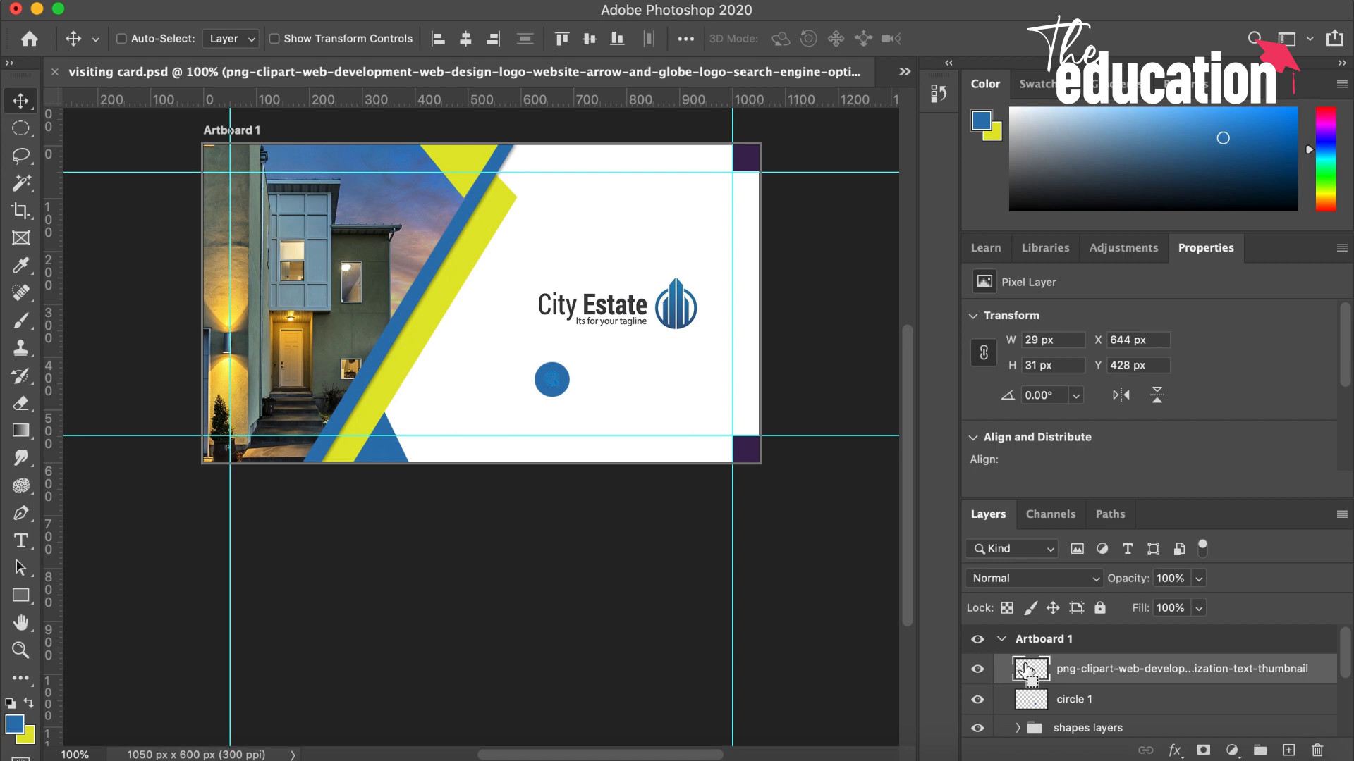
Scale circle 1 to about 49 px and nudge it lower and left to center behind the globe
{"action": "key", "text": "super"}
{"action": "key", "text": "super"}
{"action": "left_click", "coordinate": [1071, 701]}
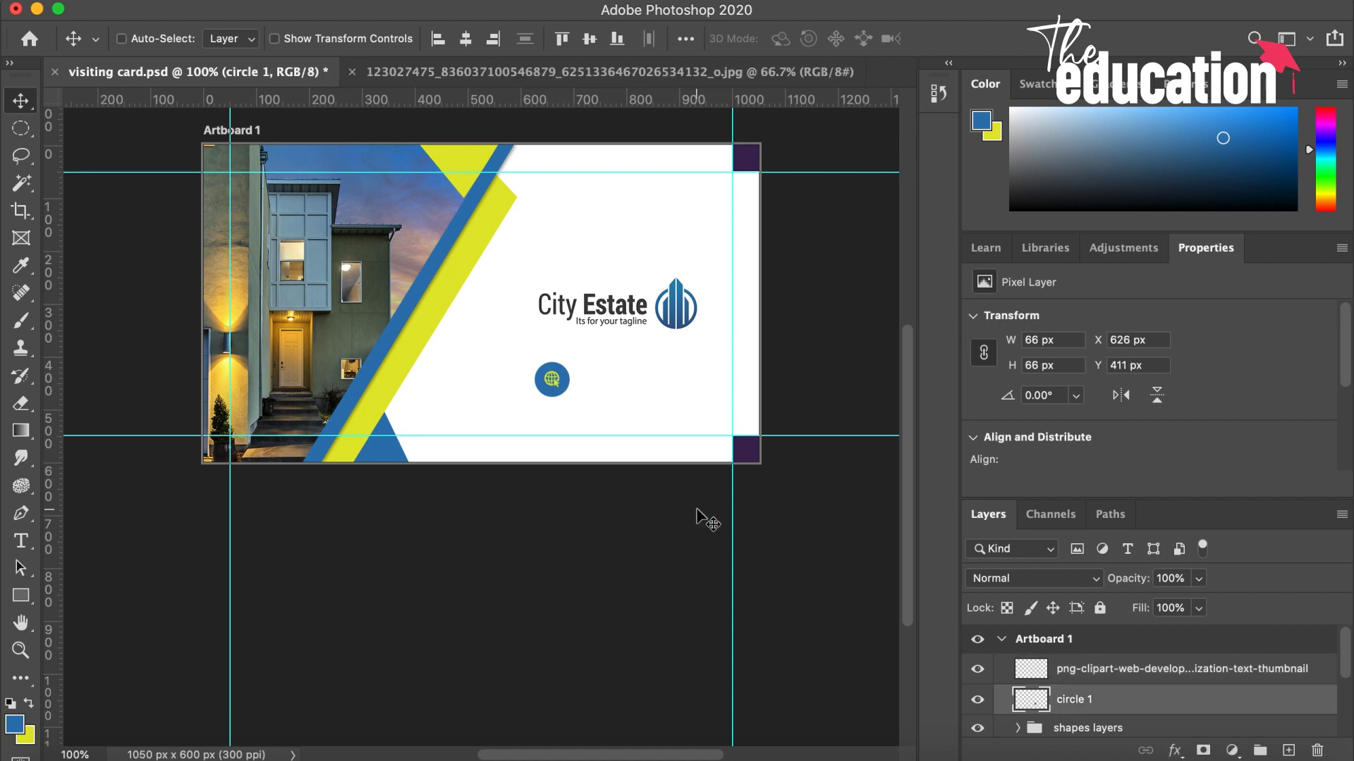
{"action": "key", "text": "super+t"}
{"action": "left_click_drag", "start_coordinate": [552, 358], "coordinate": [552, 366]}
{"action": "key", "text": "Down"}
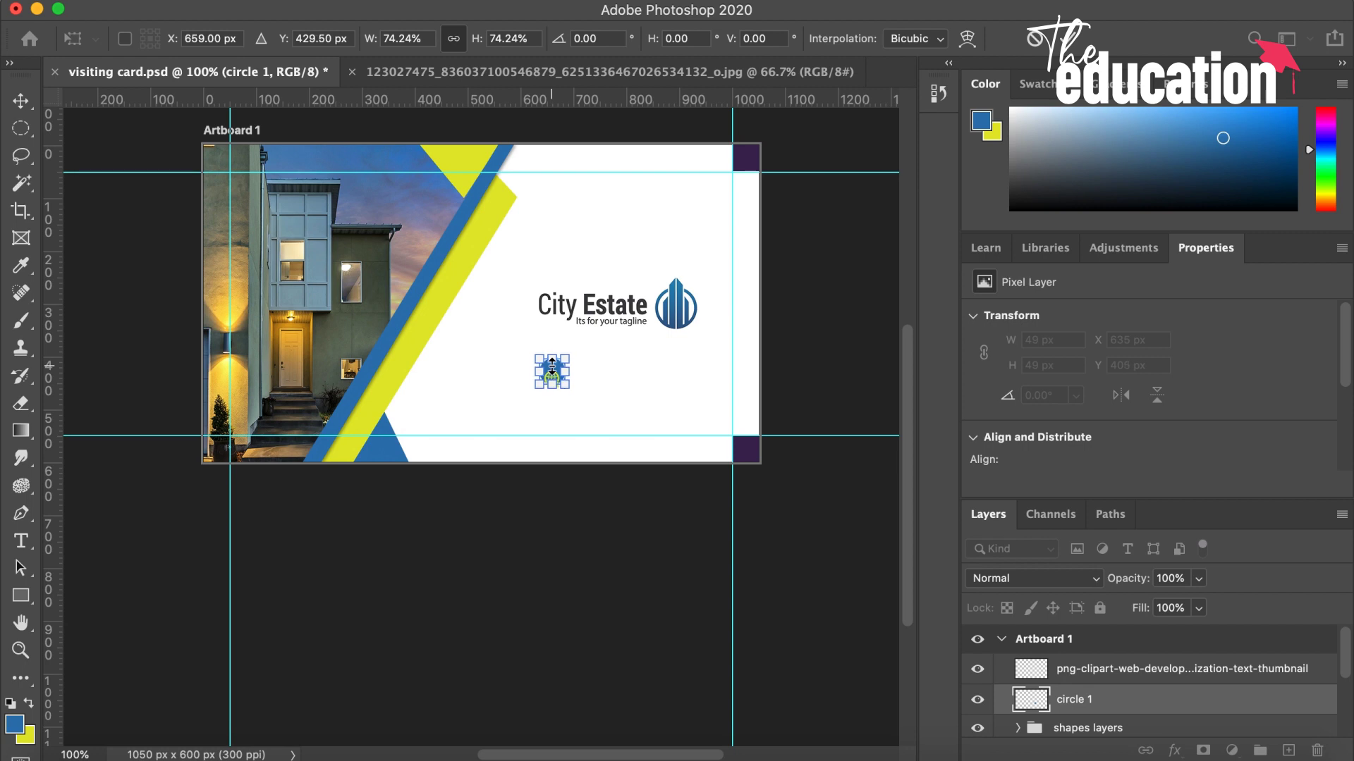
{"action": "left_click_drag", "start_coordinate": [552, 363], "coordinate": [551, 365]}
{"action": "key", "text": "Left"}
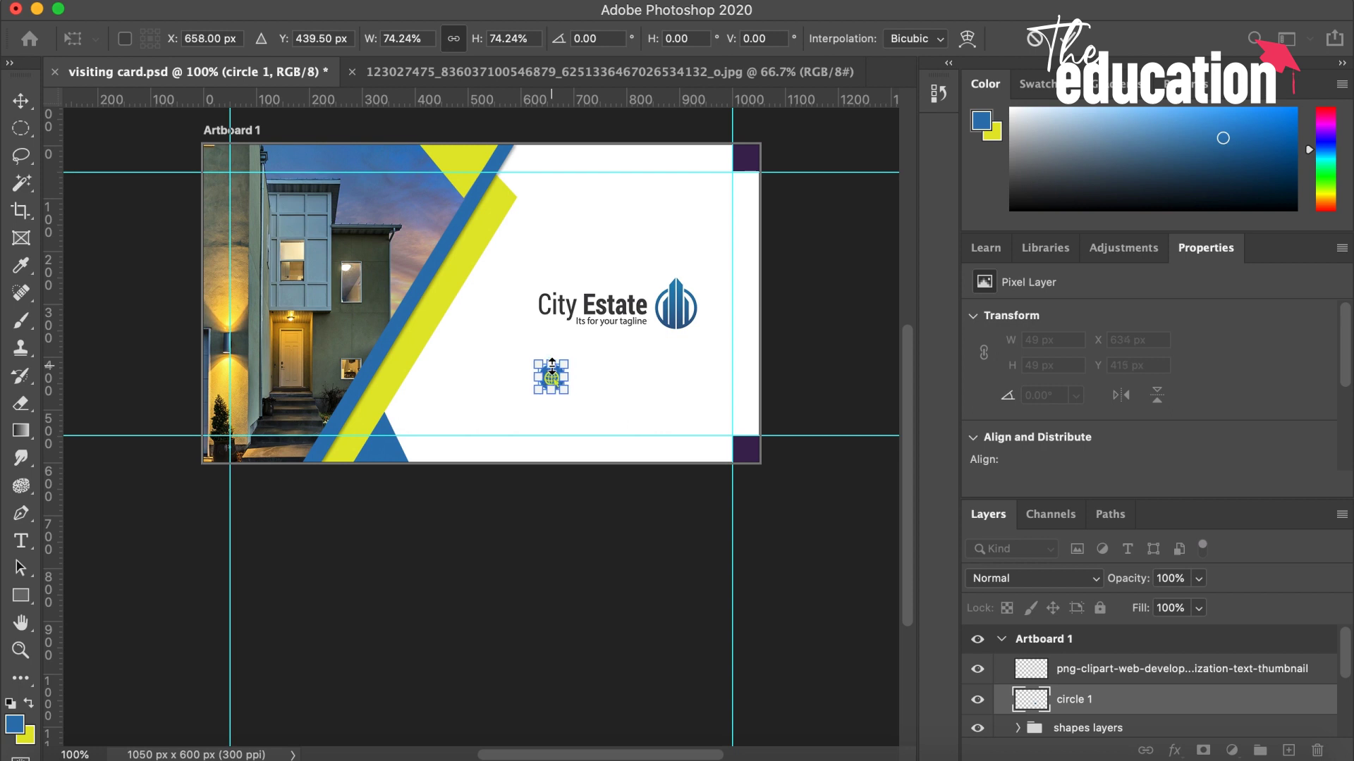
{"action": "key", "text": "Return"}
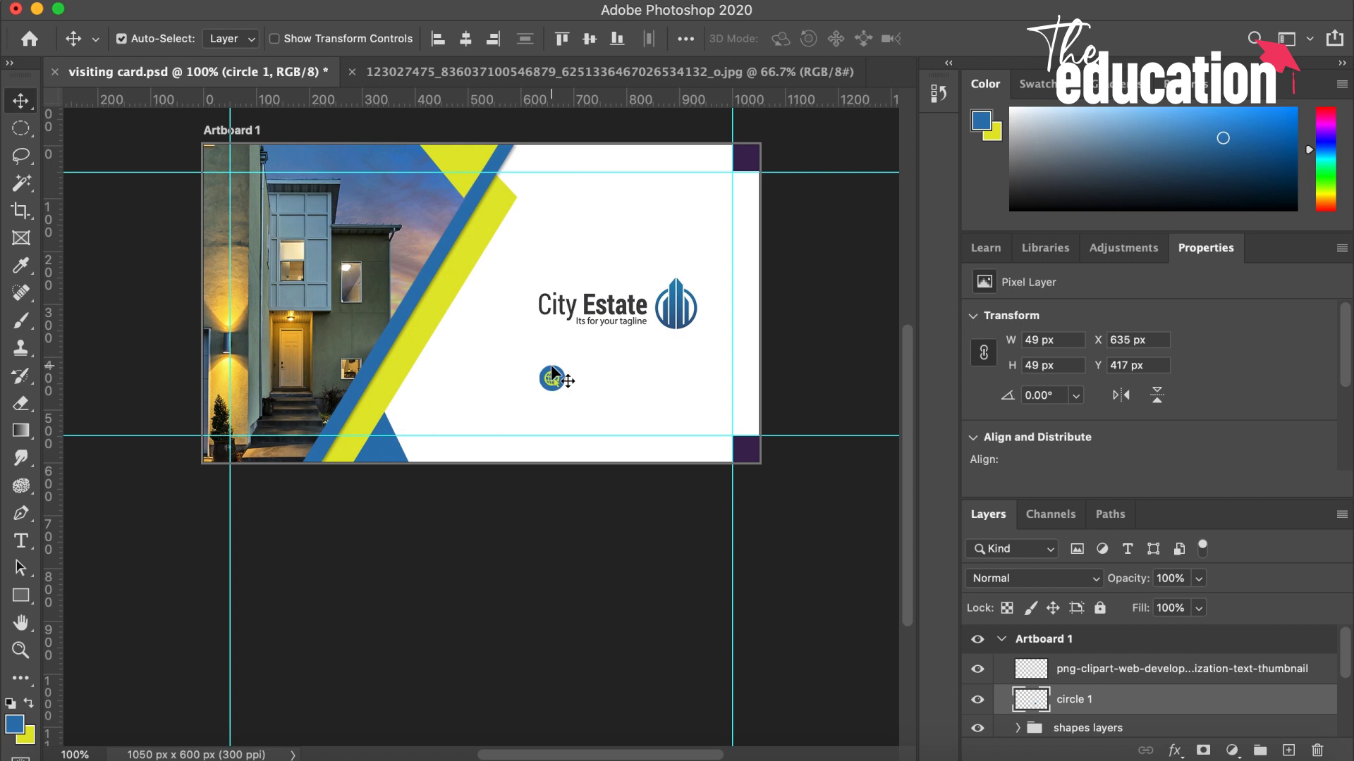
Merge the globe and circle 1 layers into one layer named 'website icon'
{"action": "left_click", "coordinate": [1084, 670], "text": "shift"}
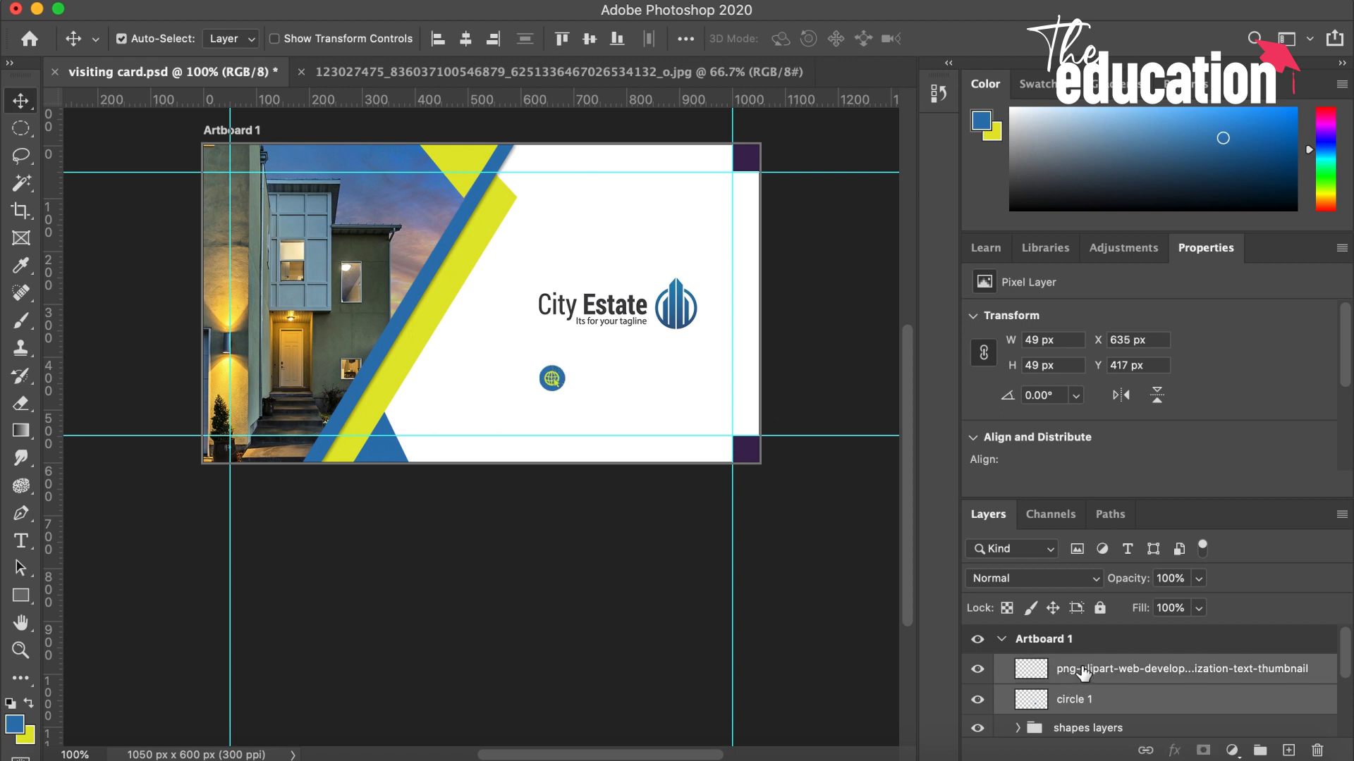
{"action": "right_click", "coordinate": [1083, 673]}
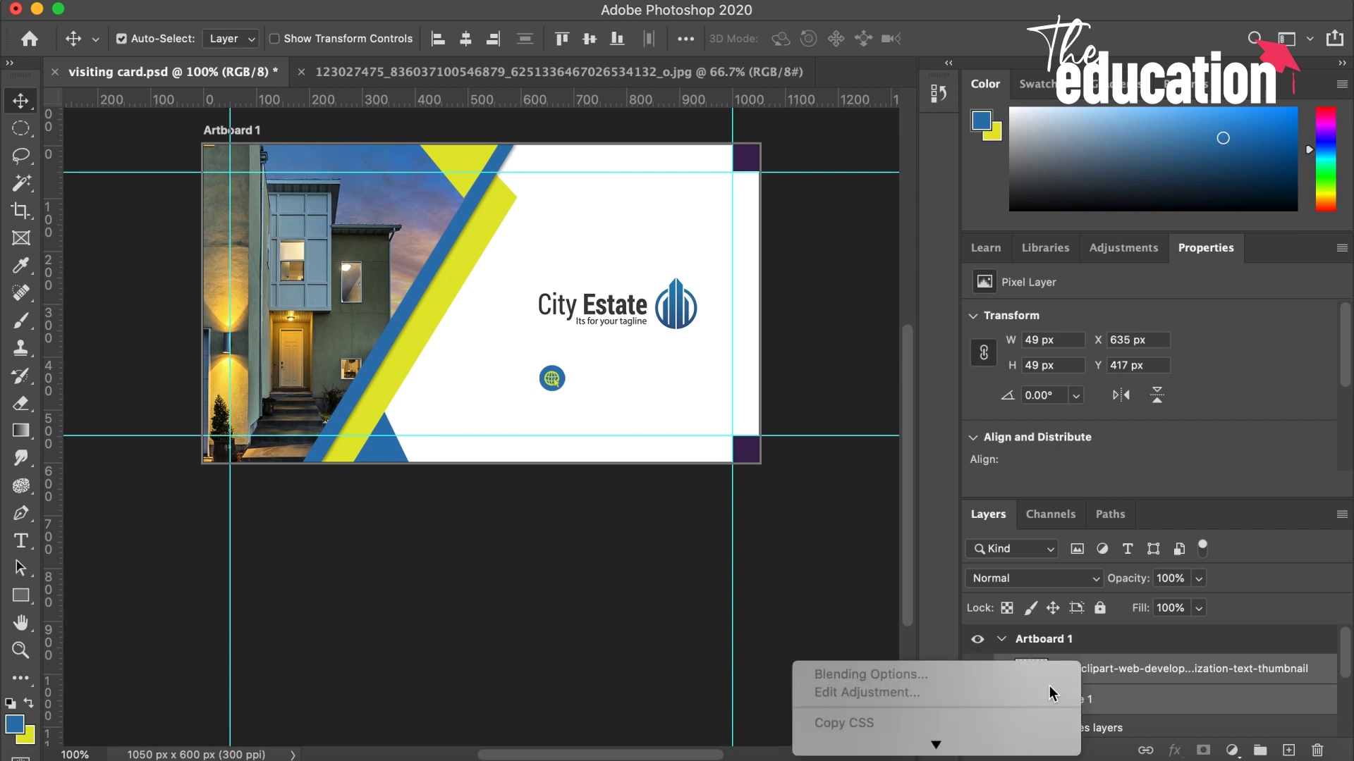
{"action": "mouse_move", "coordinate": [934, 745]}
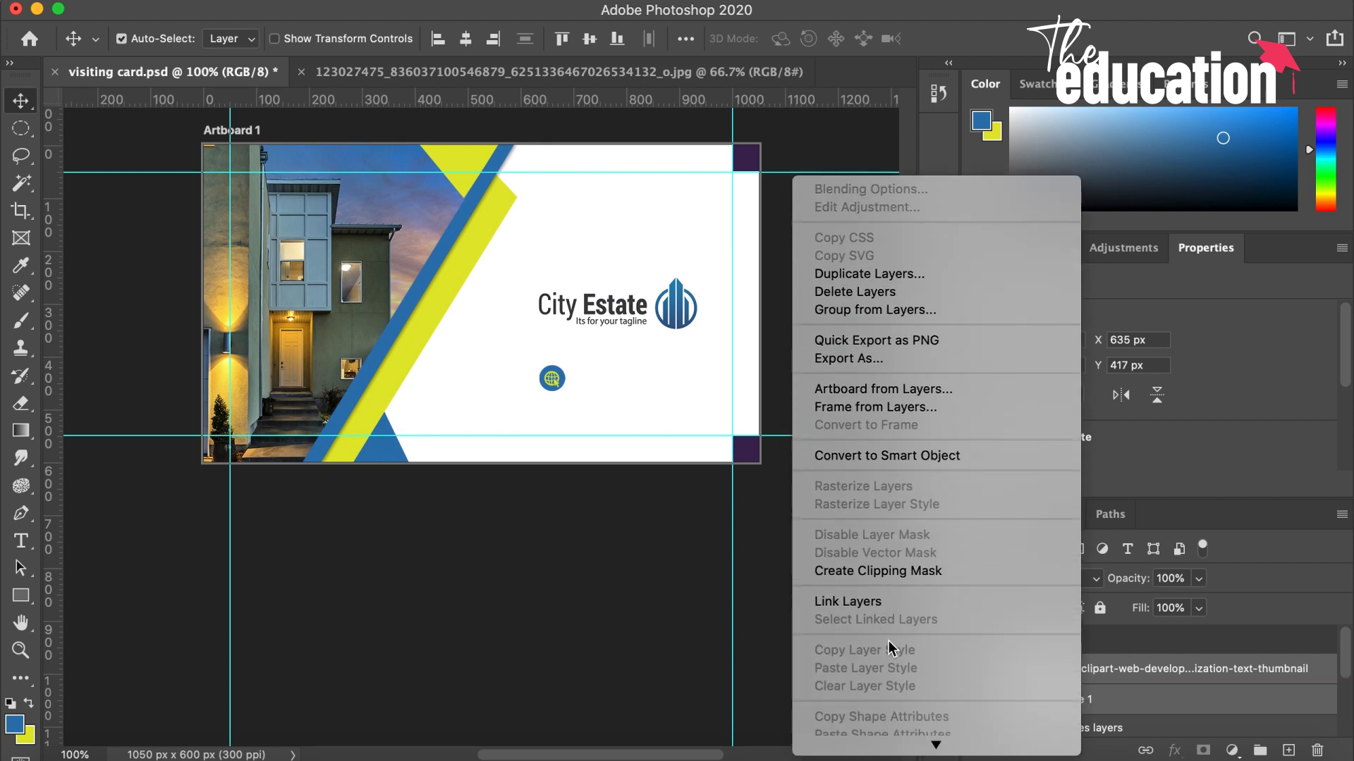
{"action": "scroll", "coordinate": [862, 620], "scroll_direction": "down", "scroll_amount": 5}
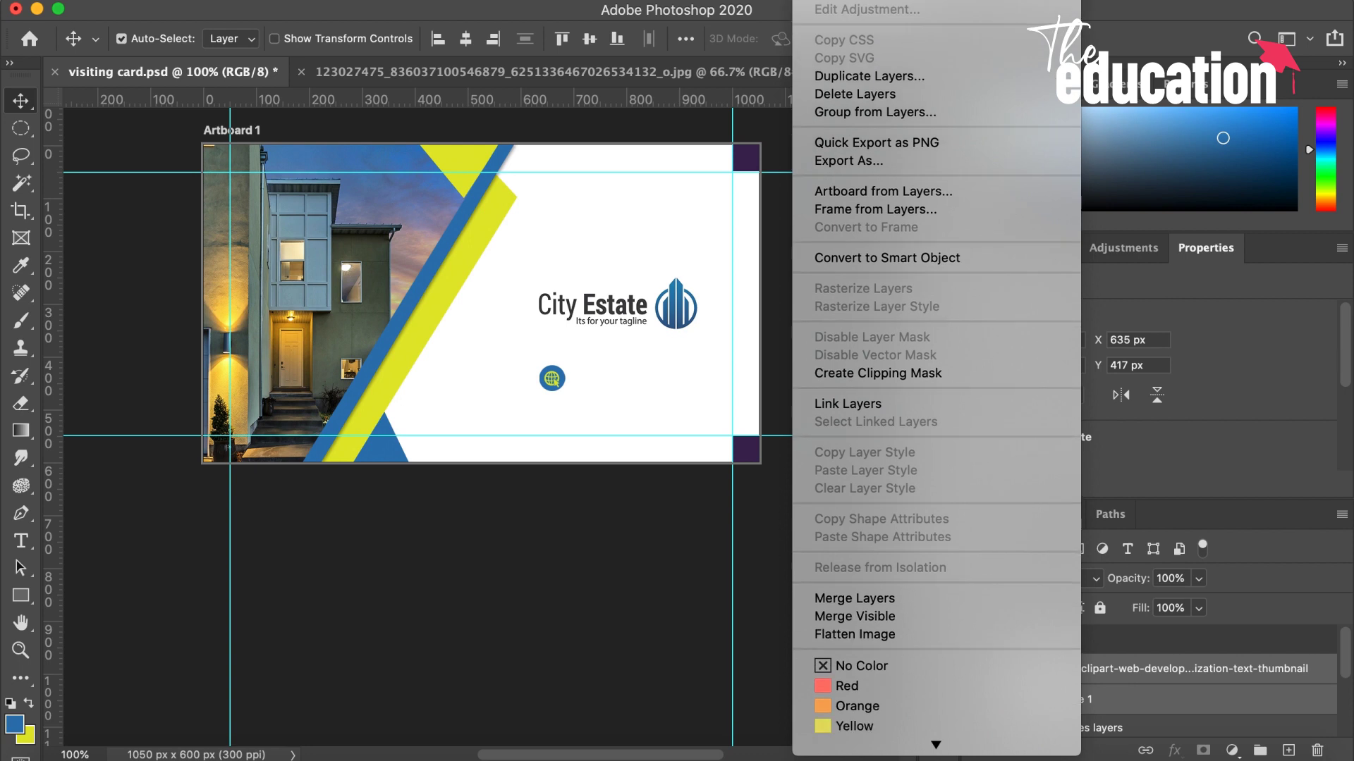
{"action": "left_click", "coordinate": [853, 525]}
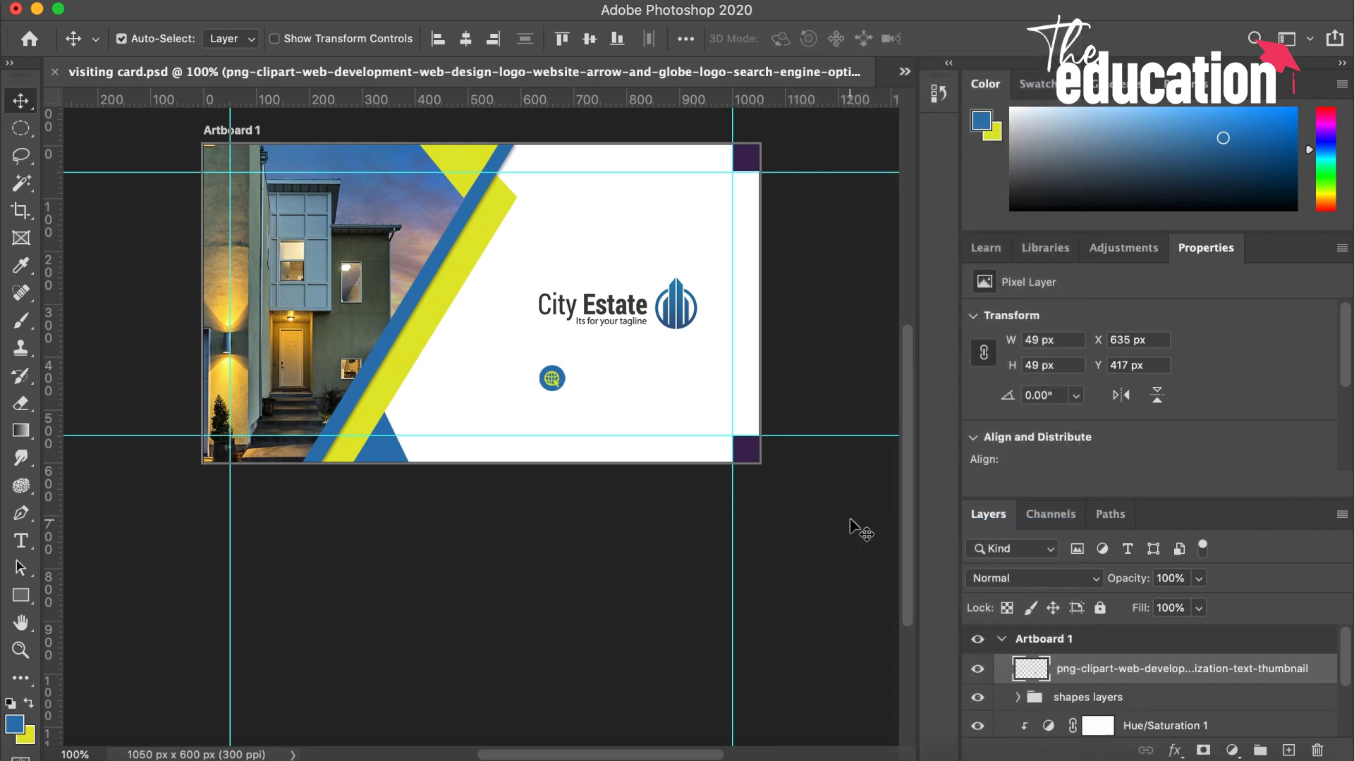
{"action": "double_click", "coordinate": [1112, 670]}
{"action": "type", "text": "website icon"}
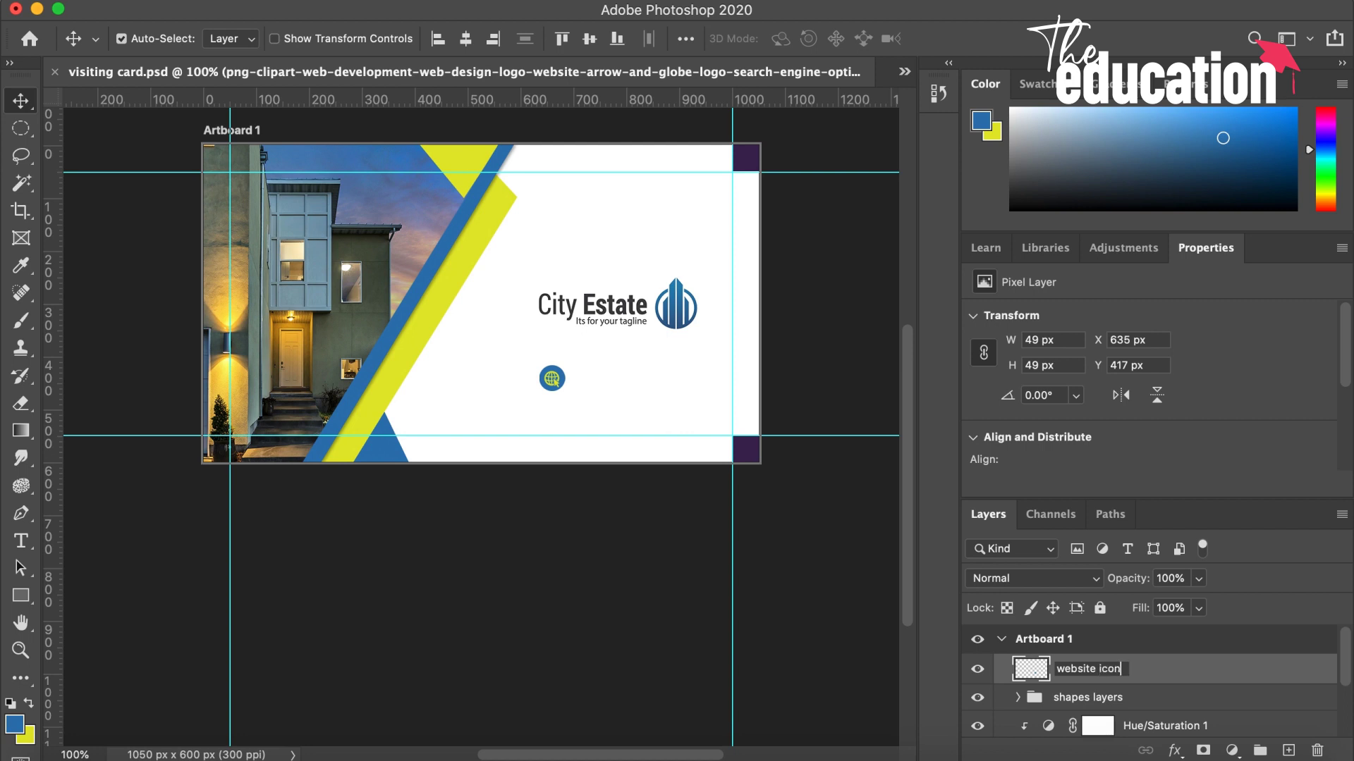
{"action": "key", "text": "Return"}
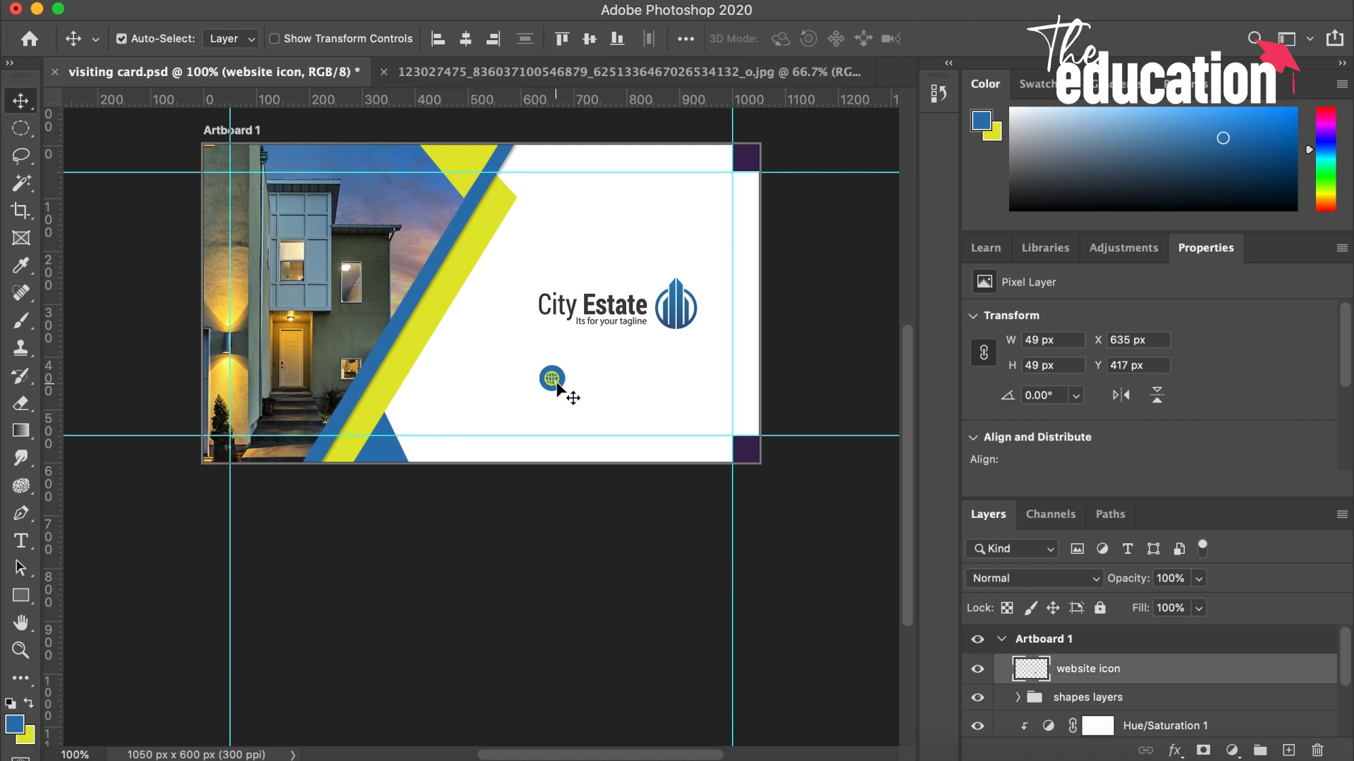
Shrink the website icon to about 72% and move it slightly lower
{"action": "key", "text": "ctrl+t"}
{"action": "left_click_drag", "start_coordinate": [552, 366], "coordinate": [554, 375]}
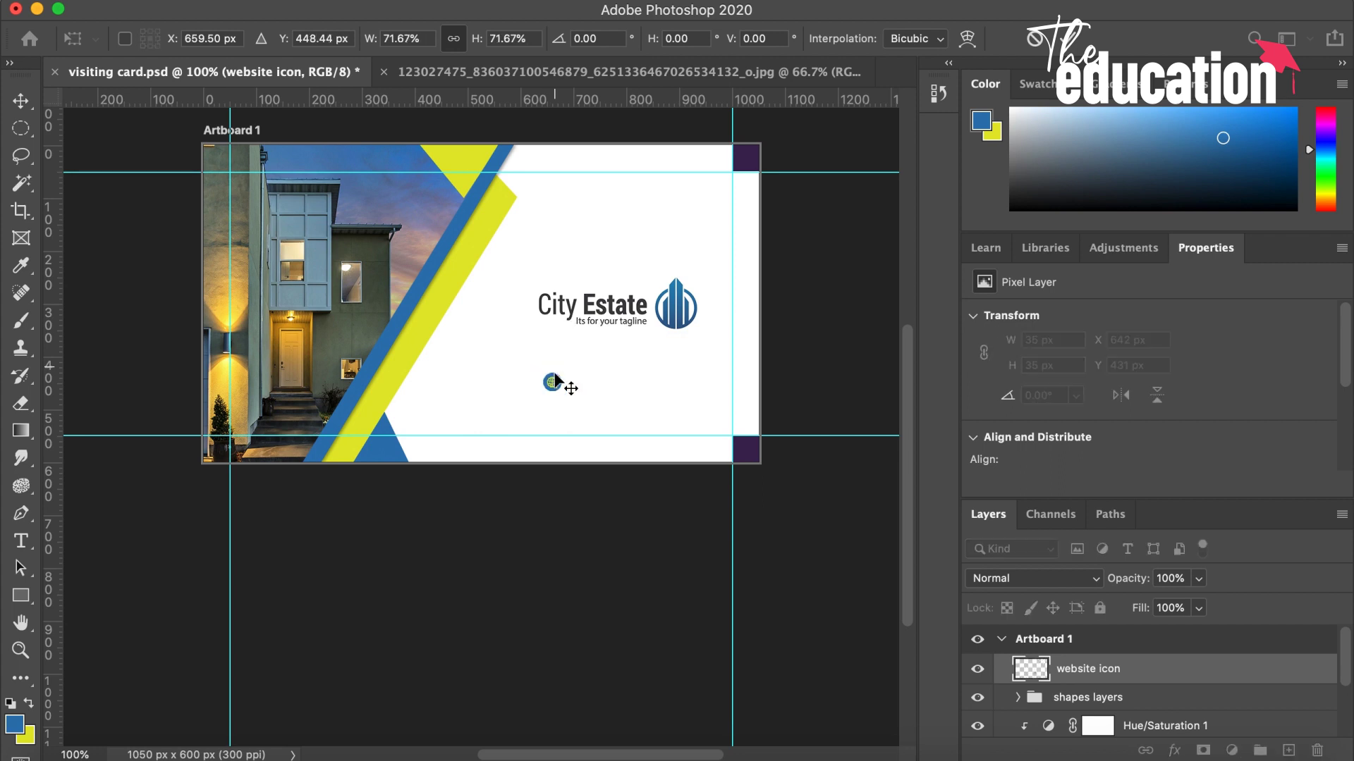
{"action": "key", "text": "Return"}
{"action": "left_click_drag", "start_coordinate": [551, 386], "coordinate": [552, 386]}
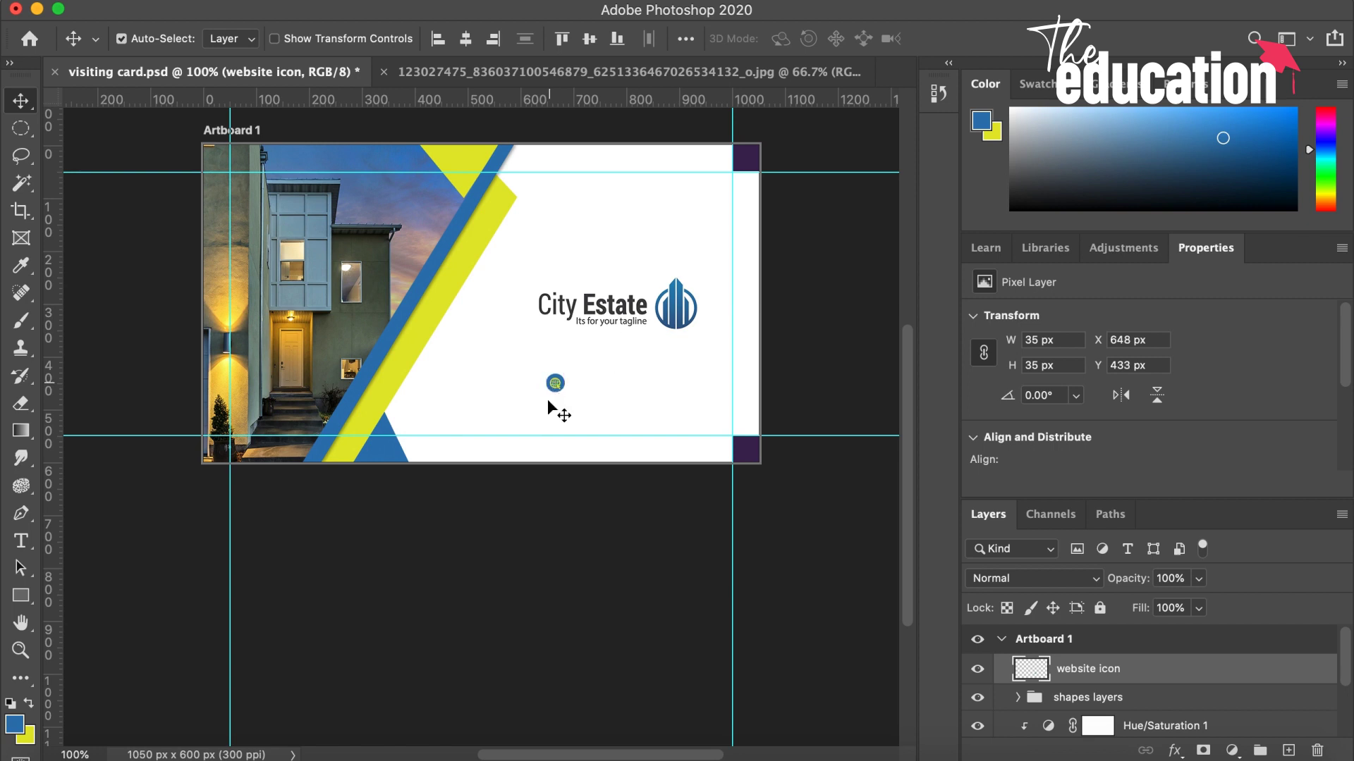
{"action": "left_click", "coordinate": [531, 493]}
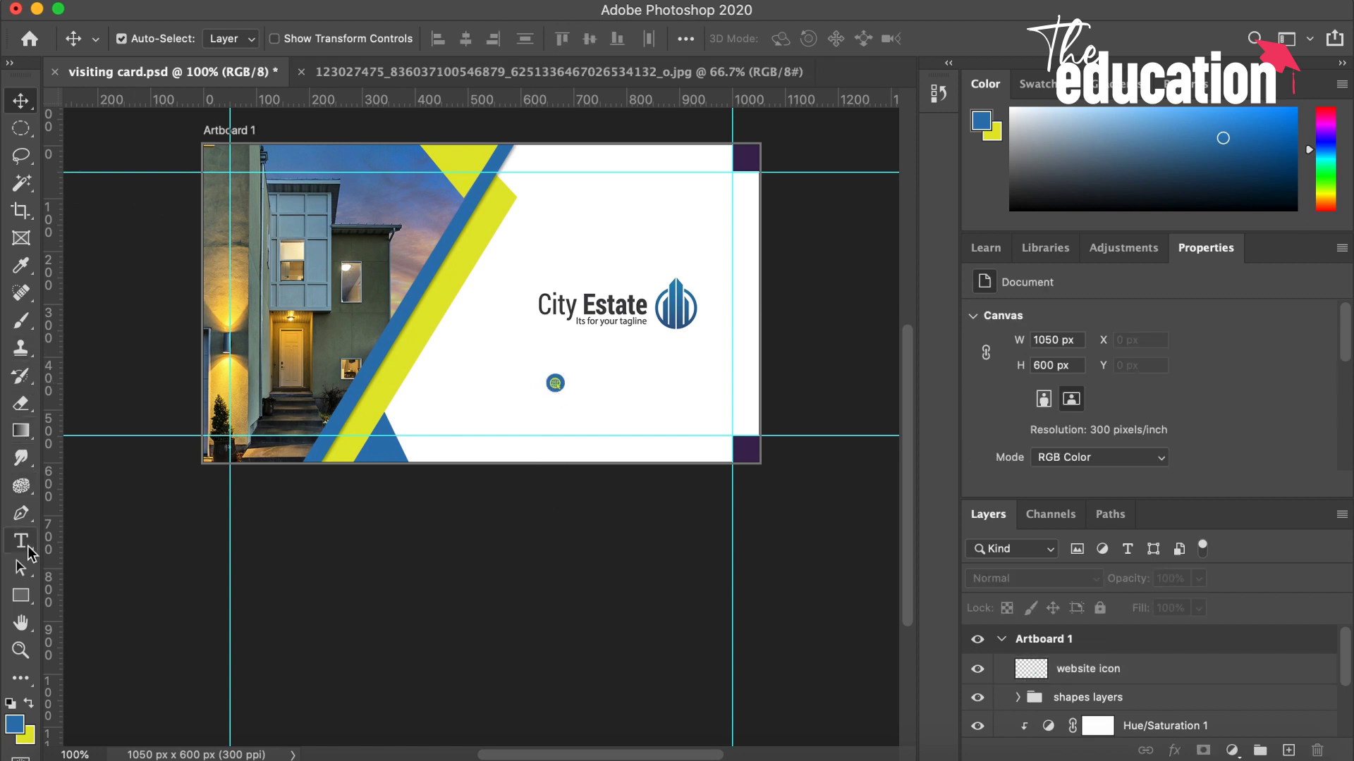
Type the text 'theeducation.net' to the right of the website icon
{"action": "left_click", "coordinate": [21, 540]}
{"action": "left_click", "coordinate": [586, 384]}
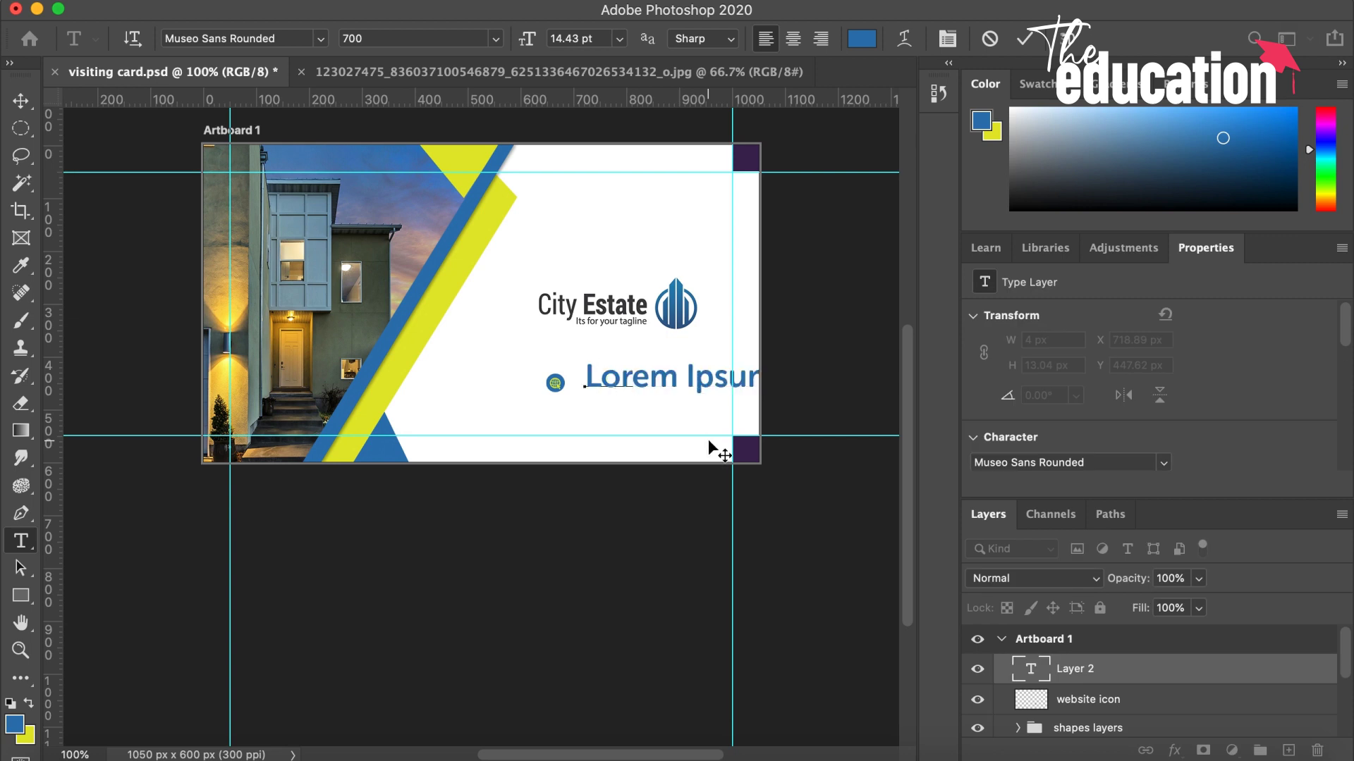
{"action": "type", "text": "the        ed"}
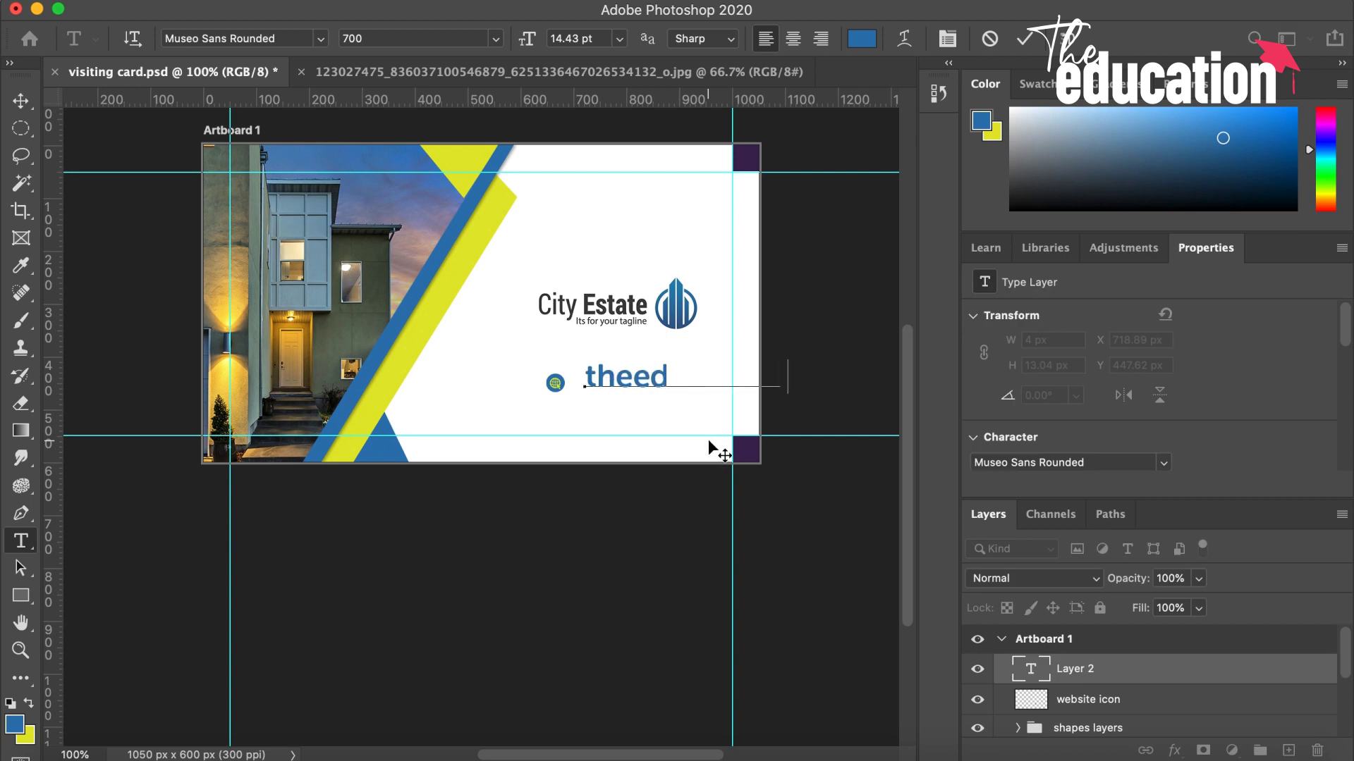
{"action": "type", "text": "ucatio"}
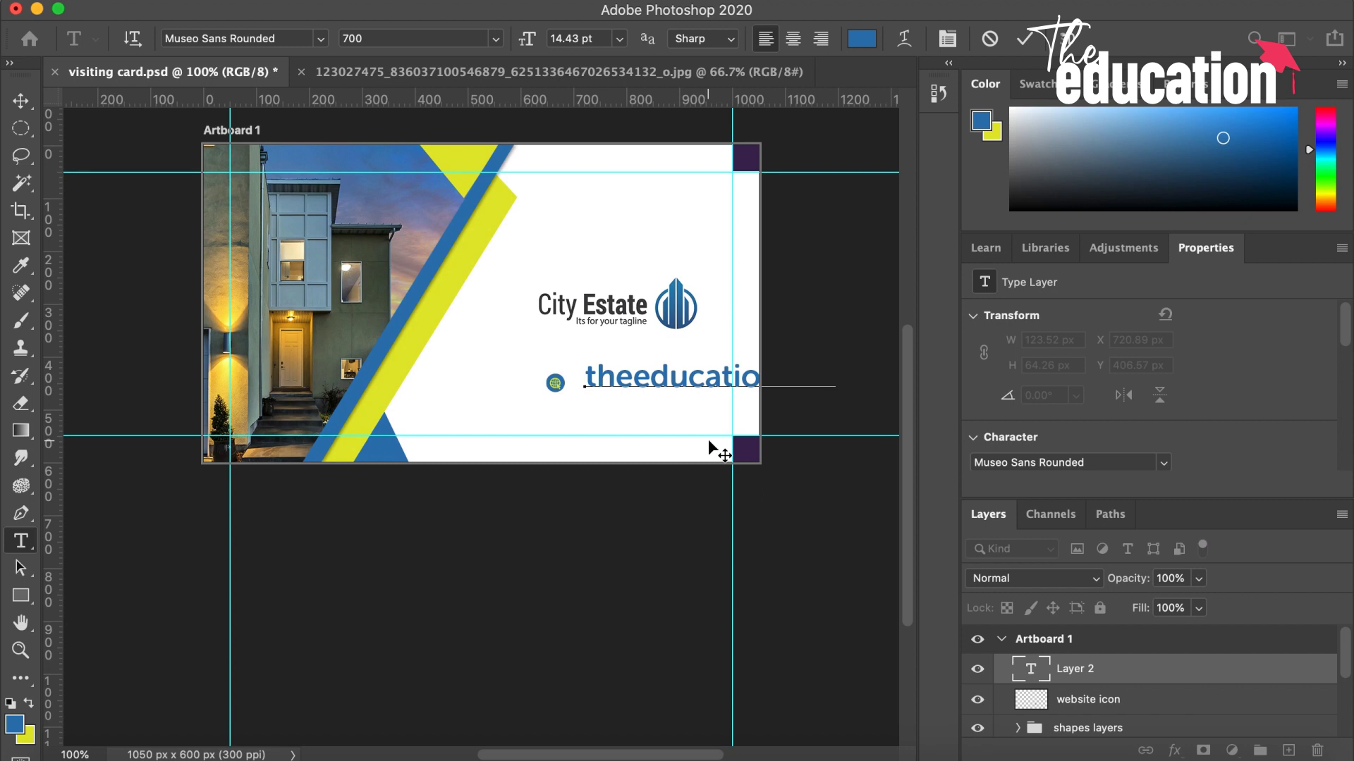
{"action": "key", "text": "ctrl+a"}
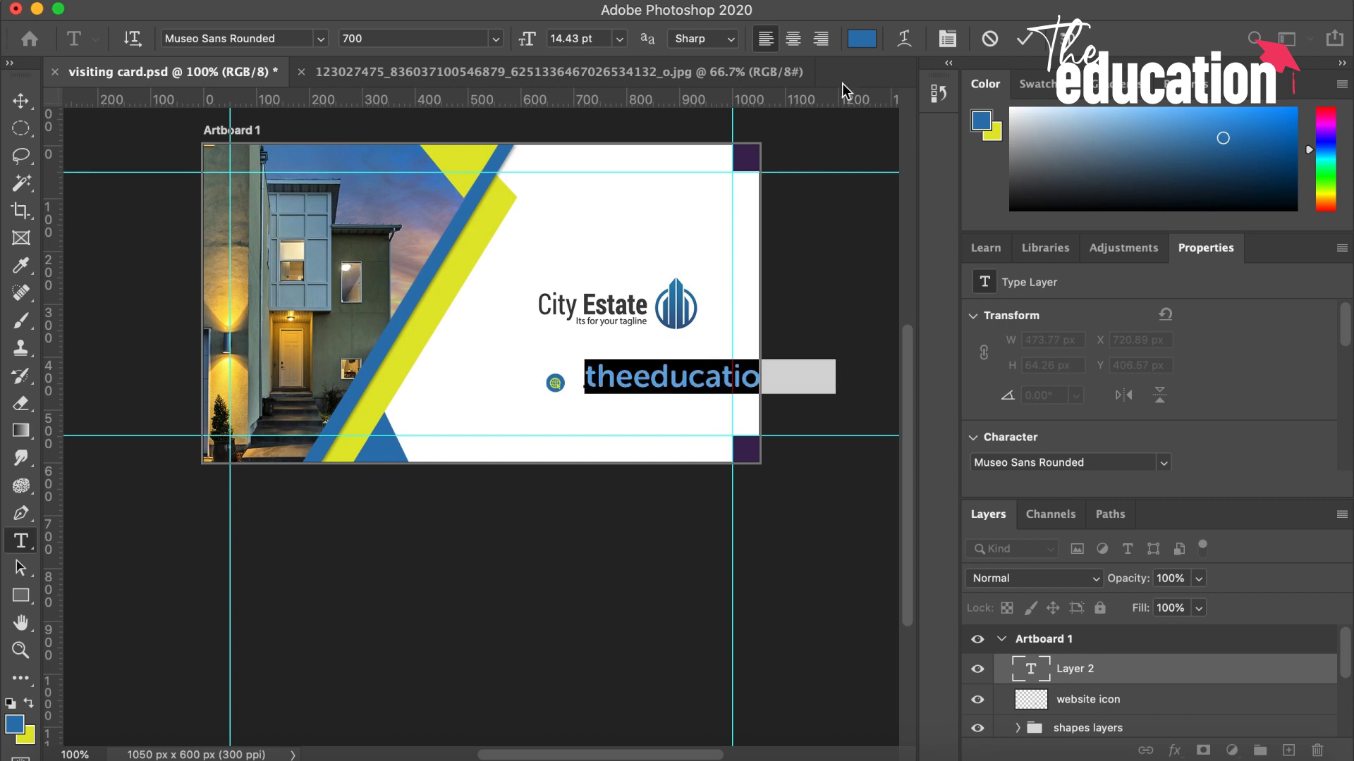
{"action": "left_click", "coordinate": [21, 100]}
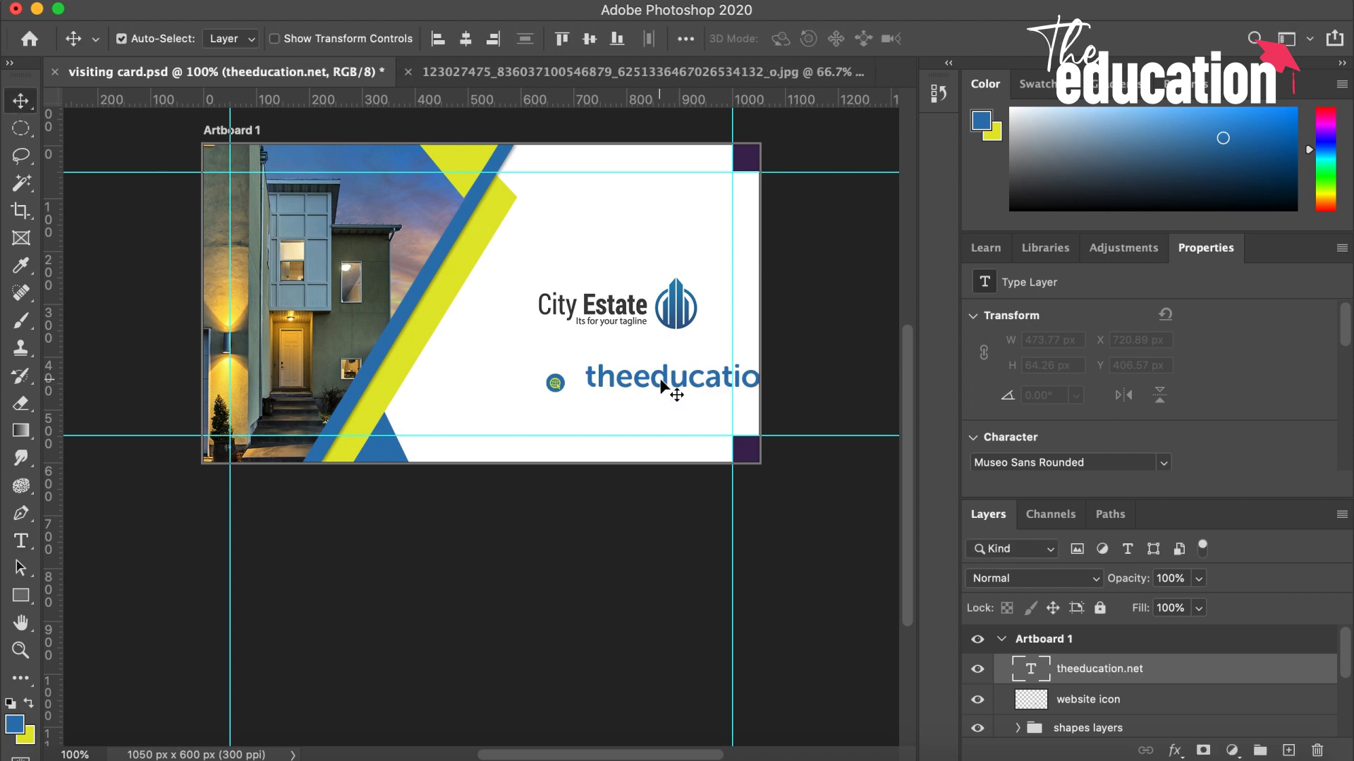
Scale the theeducation.net text to about a third and nudge it beside the icon
{"action": "key", "text": "ctrl+t"}
{"action": "left_click_drag", "start_coordinate": [709, 354], "coordinate": [713, 381]}
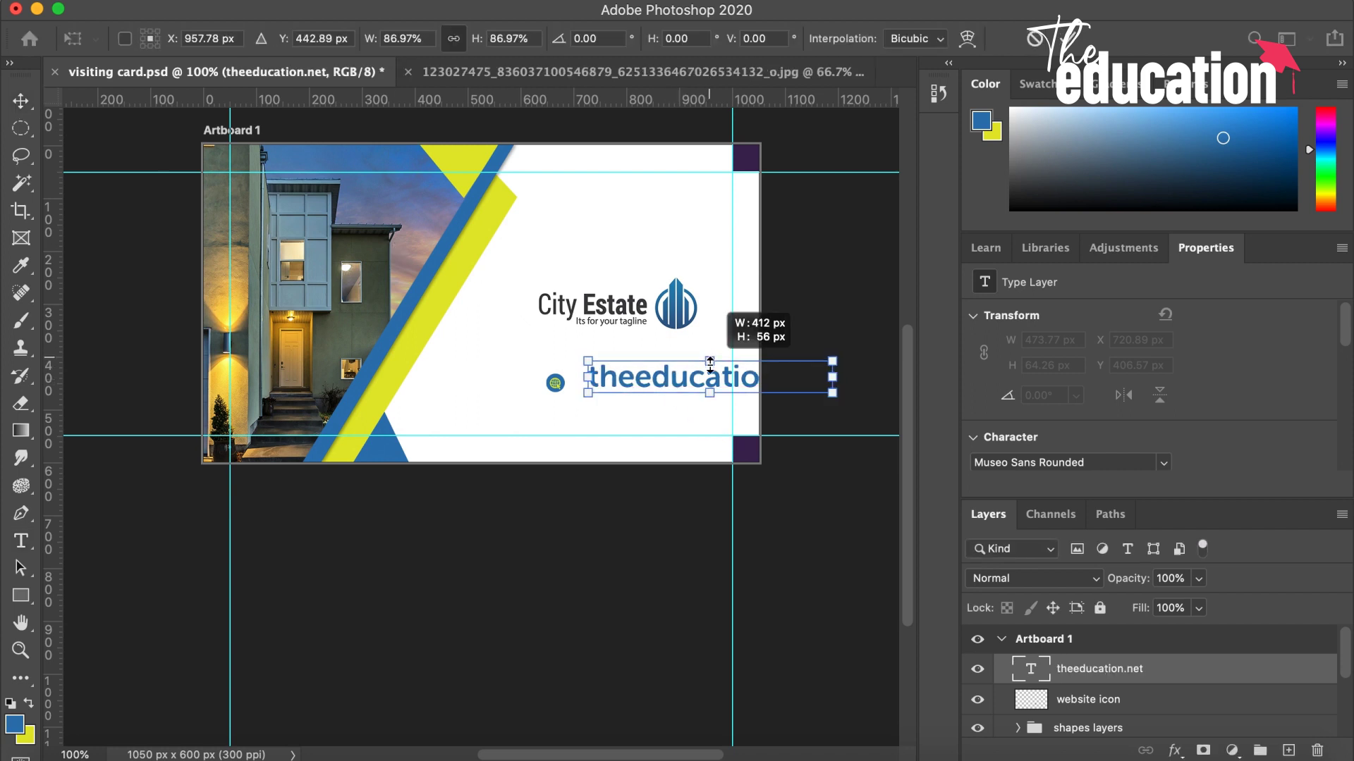
{"action": "key", "text": "shift+Left"}
{"action": "key", "text": "shift+Left"}
{"action": "key", "text": "shift+Left"}
{"action": "key", "text": "shift+Left"}
{"action": "key", "text": "shift+Left"}
{"action": "key", "text": "shift+Left"}
{"action": "key", "text": "shift+Left"}
{"action": "key", "text": "shift+Left"}
{"action": "key", "text": "shift+Left"}
{"action": "key", "text": "shift+Left"}
{"action": "key", "text": "shift+Left"}
{"action": "key", "text": "shift+Left"}
{"action": "key", "text": "shift+Left"}
{"action": "key", "text": "shift+Left"}
{"action": "key", "text": "shift+Left"}
{"action": "key", "text": "shift+Left"}
{"action": "key", "text": "shift+Left"}
{"action": "key", "text": "shift+Left"}
{"action": "key", "text": "shift+Left"}
{"action": "key", "text": "shift+Left"}
{"action": "key", "text": "shift+Up"}
{"action": "key", "text": "shift+Right"}
{"action": "key", "text": "Right"}
{"action": "key", "text": "Right"}
{"action": "key", "text": "shift+Right"}
{"action": "key", "text": "Down"}
{"action": "key", "text": "Down"}
{"action": "key", "text": "Down"}
{"action": "key", "text": "Down"}
{"action": "key", "text": "Down"}
{"action": "key", "text": "Down"}
{"action": "key", "text": "Left"}
{"action": "key", "text": "Left"}
{"action": "key", "text": "Left"}
{"action": "key", "text": "Left"}
{"action": "key", "text": "Left"}
{"action": "key", "text": "Left"}
{"action": "key", "text": "Return"}
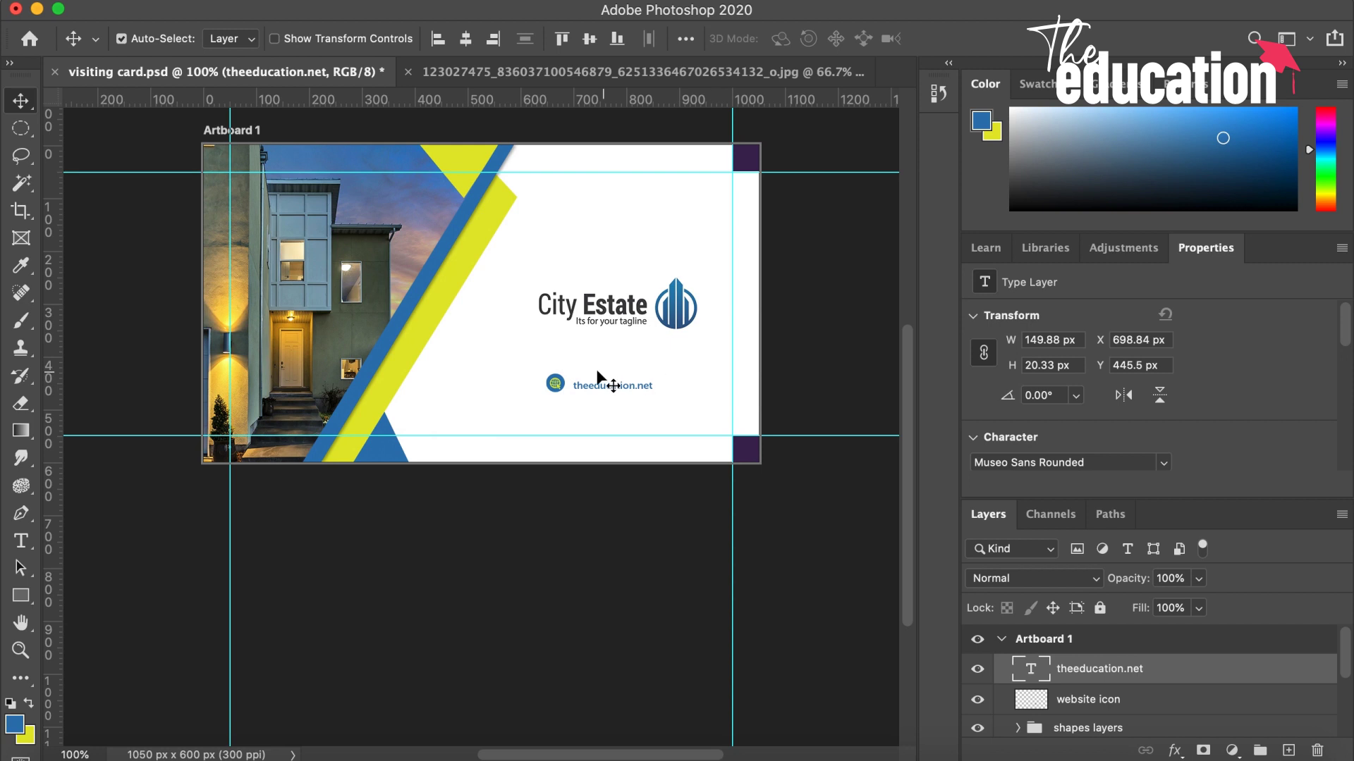
{"action": "left_click_drag", "start_coordinate": [595, 392], "coordinate": [587, 386]}
{"action": "key", "text": "shift+Left"}
{"action": "key", "text": "shift+Left"}
Compare with the mockup, then select the icon and text together and move them up-left
{"action": "left_click", "coordinate": [603, 72]}
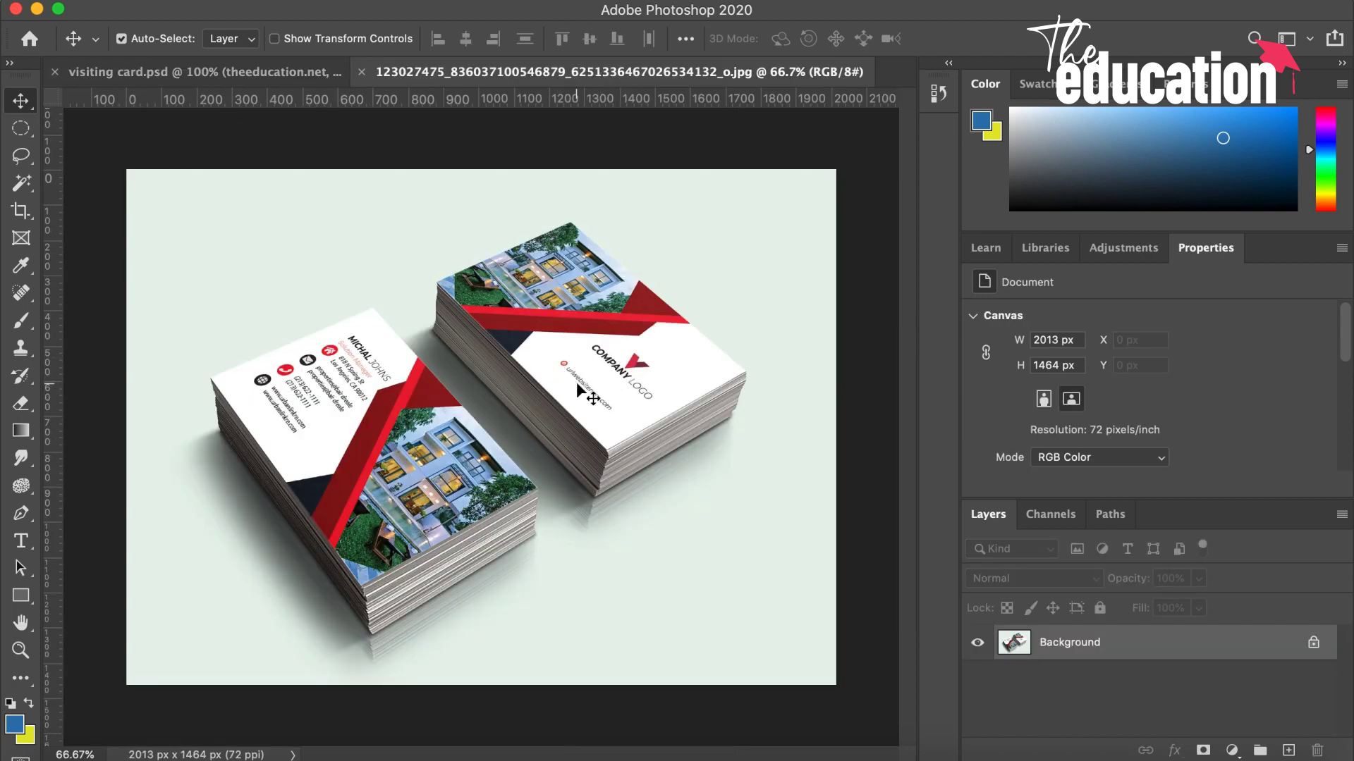
{"action": "left_click", "coordinate": [211, 72]}
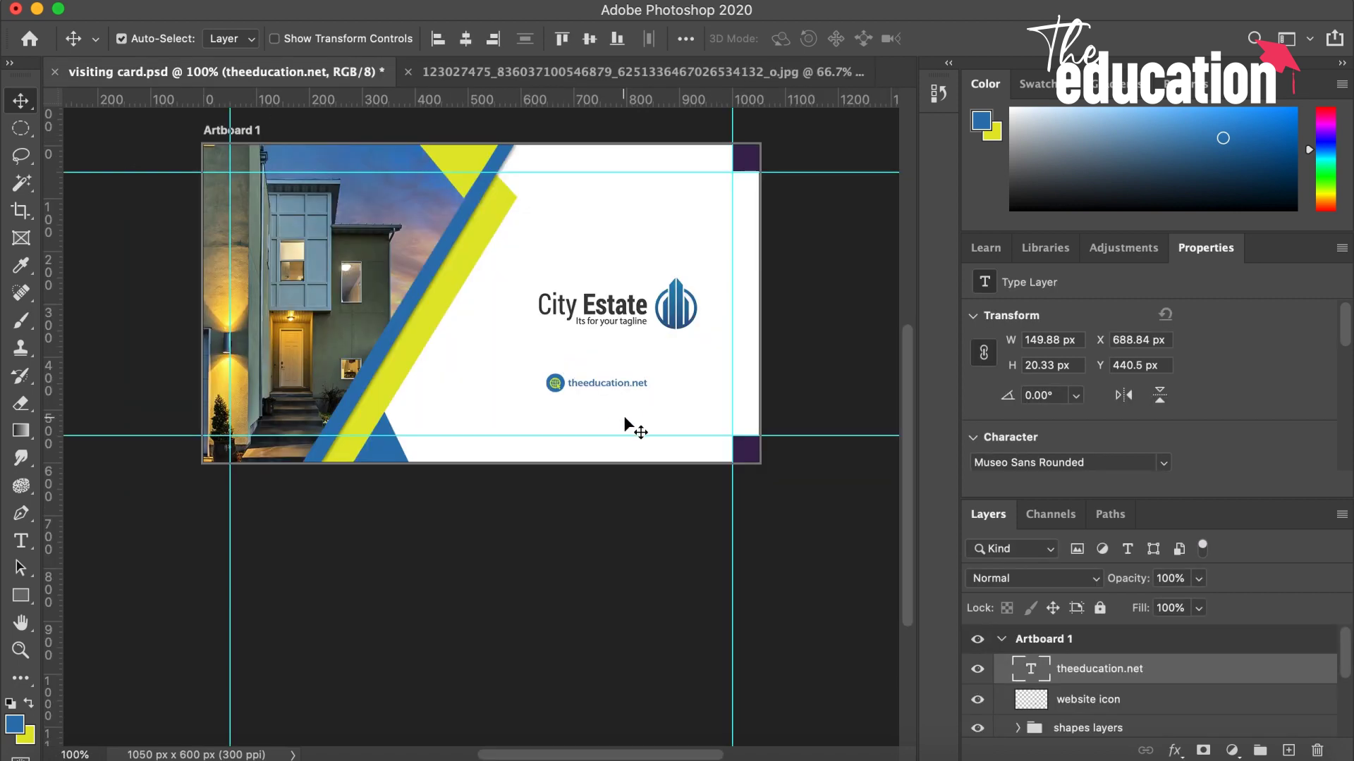
{"action": "left_click", "coordinate": [556, 383], "text": "shift"}
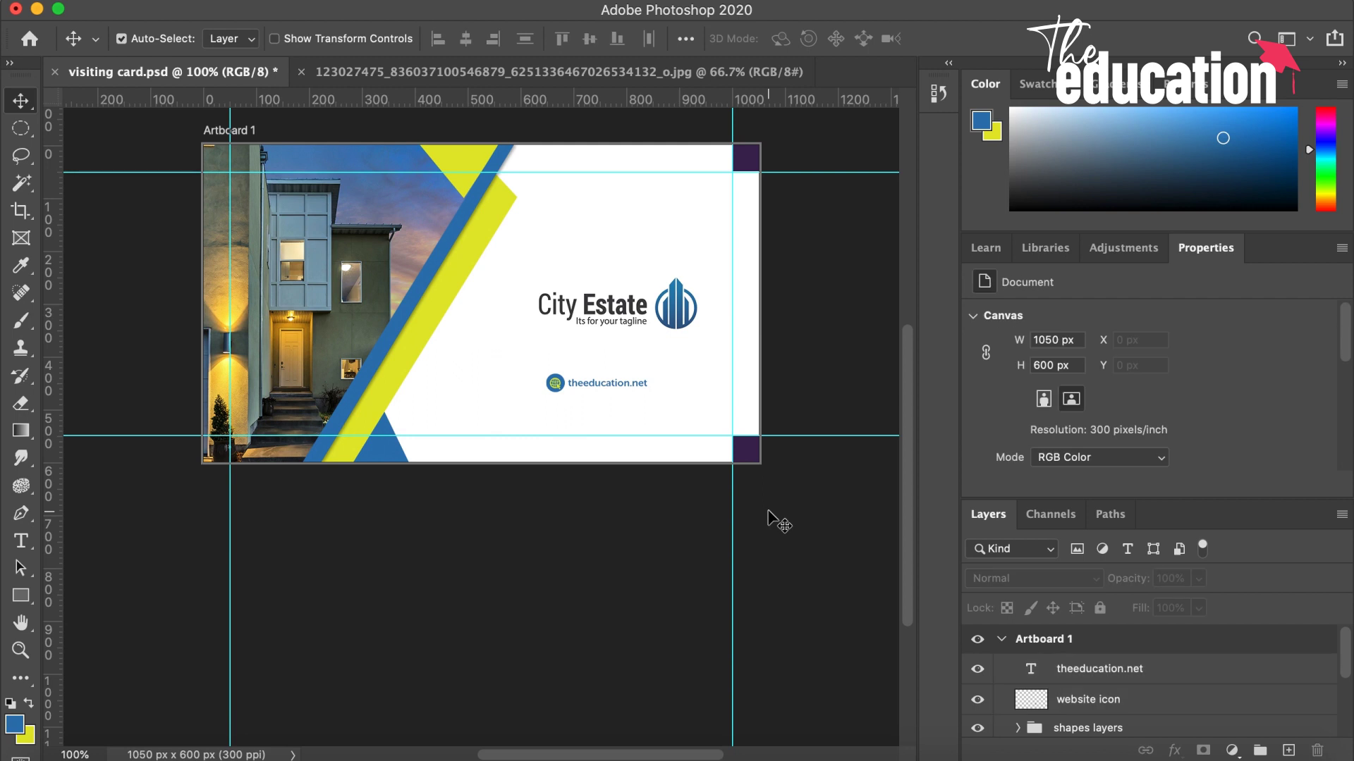
{"action": "left_click", "coordinate": [1077, 676]}
{"action": "key", "text": "shift+Up"}
{"action": "key", "text": "shift+Up"}
{"action": "key", "text": "shift+Up"}
{"action": "key", "text": "shift+Up"}
{"action": "key", "text": "shift+Left"}
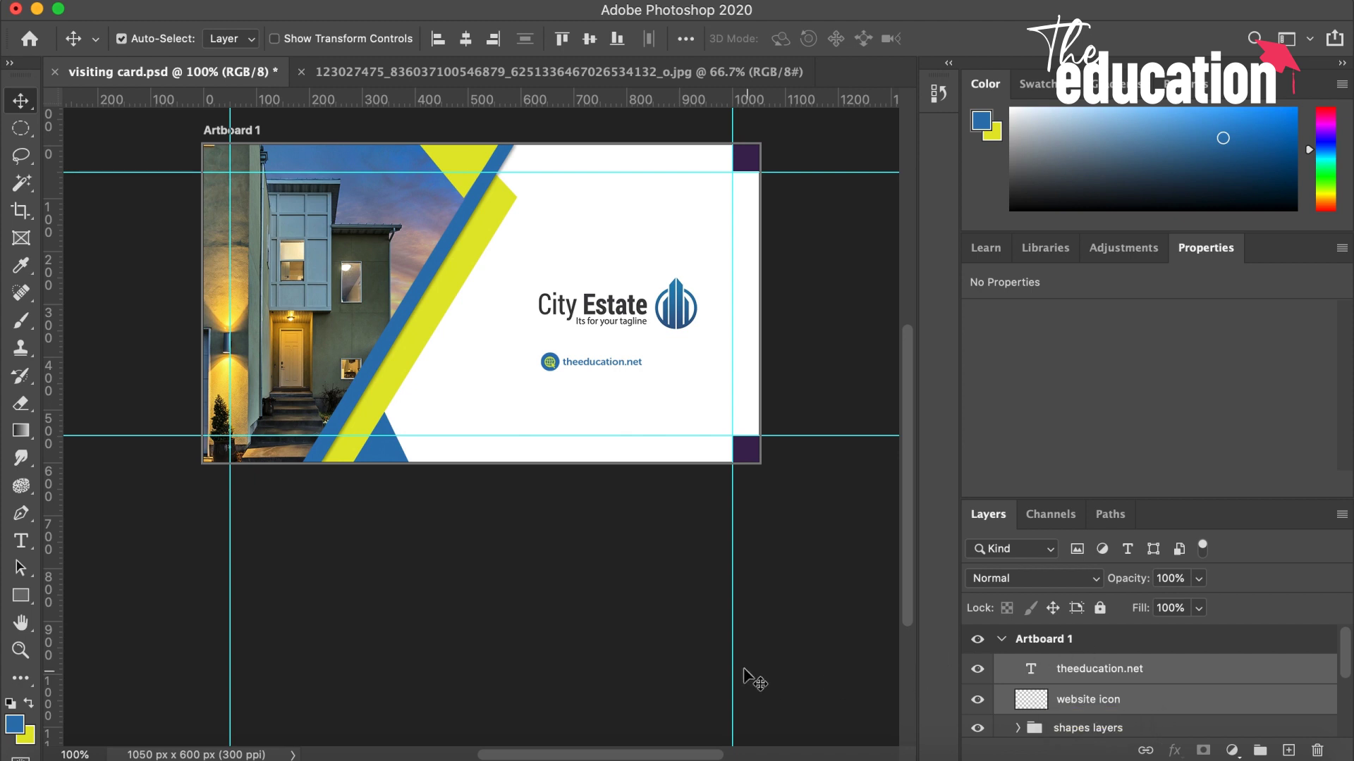
Enlarge the icon and text together to about 125% and nudge them into place
{"action": "key", "text": "ctrl+t"}
{"action": "left_click_drag", "start_coordinate": [596, 343], "coordinate": [595, 344]}
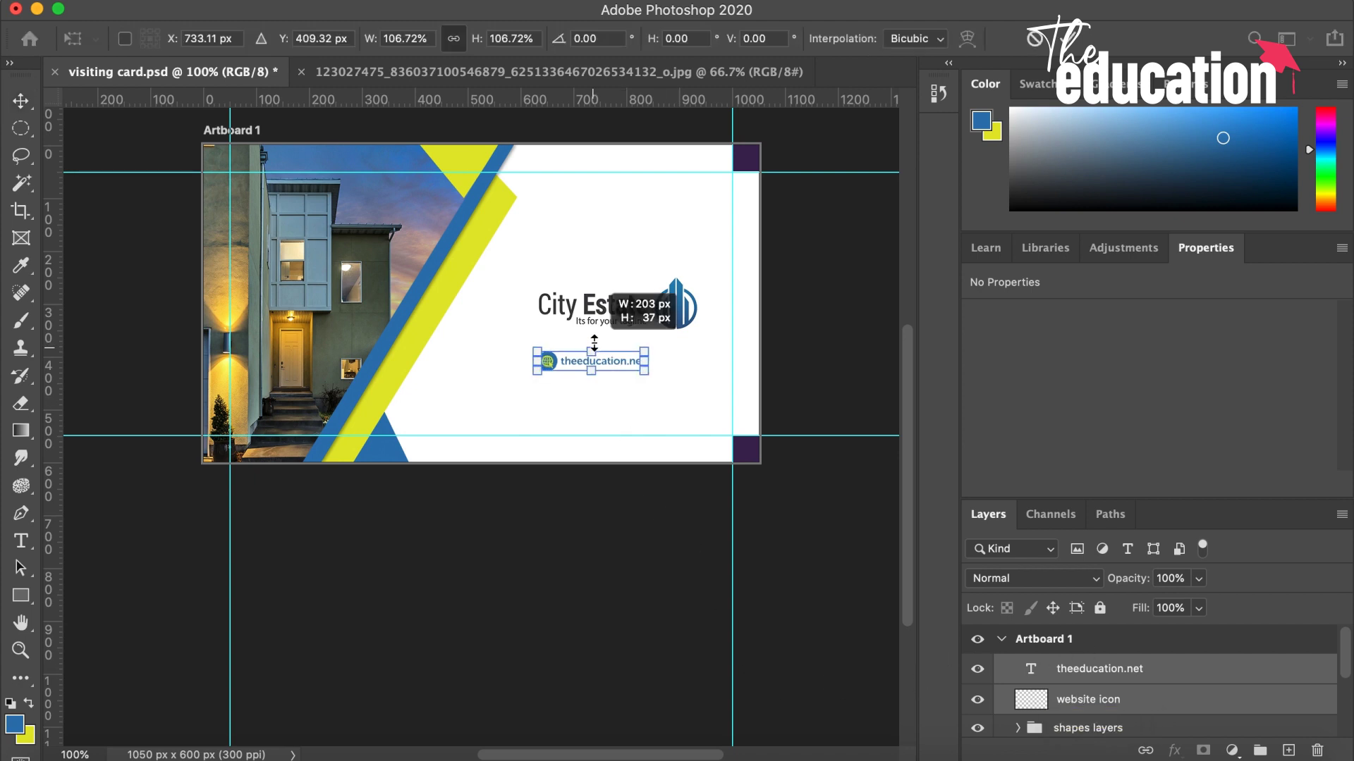
{"action": "key", "text": "shift+Right"}
{"action": "key", "text": "shift+Right"}
{"action": "key", "text": "shift+Right"}
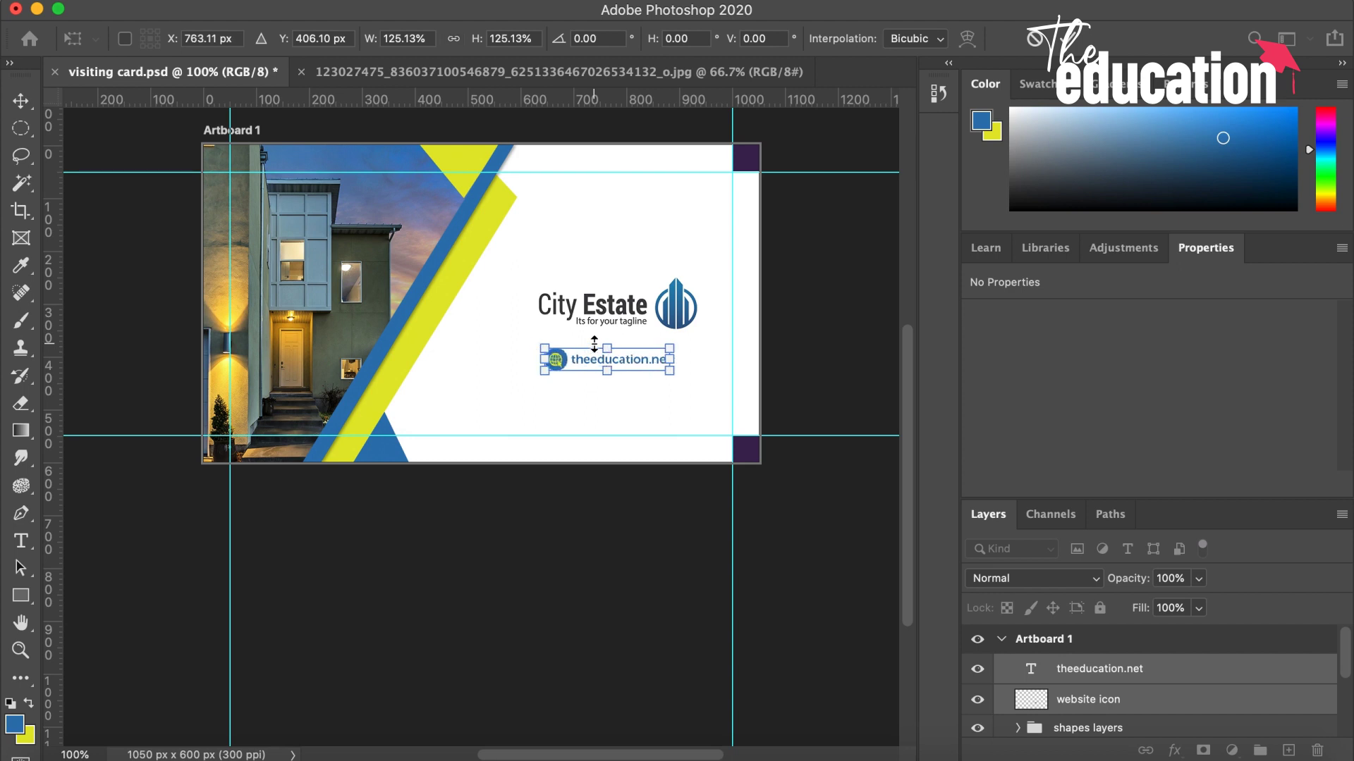
{"action": "key", "text": "Return"}
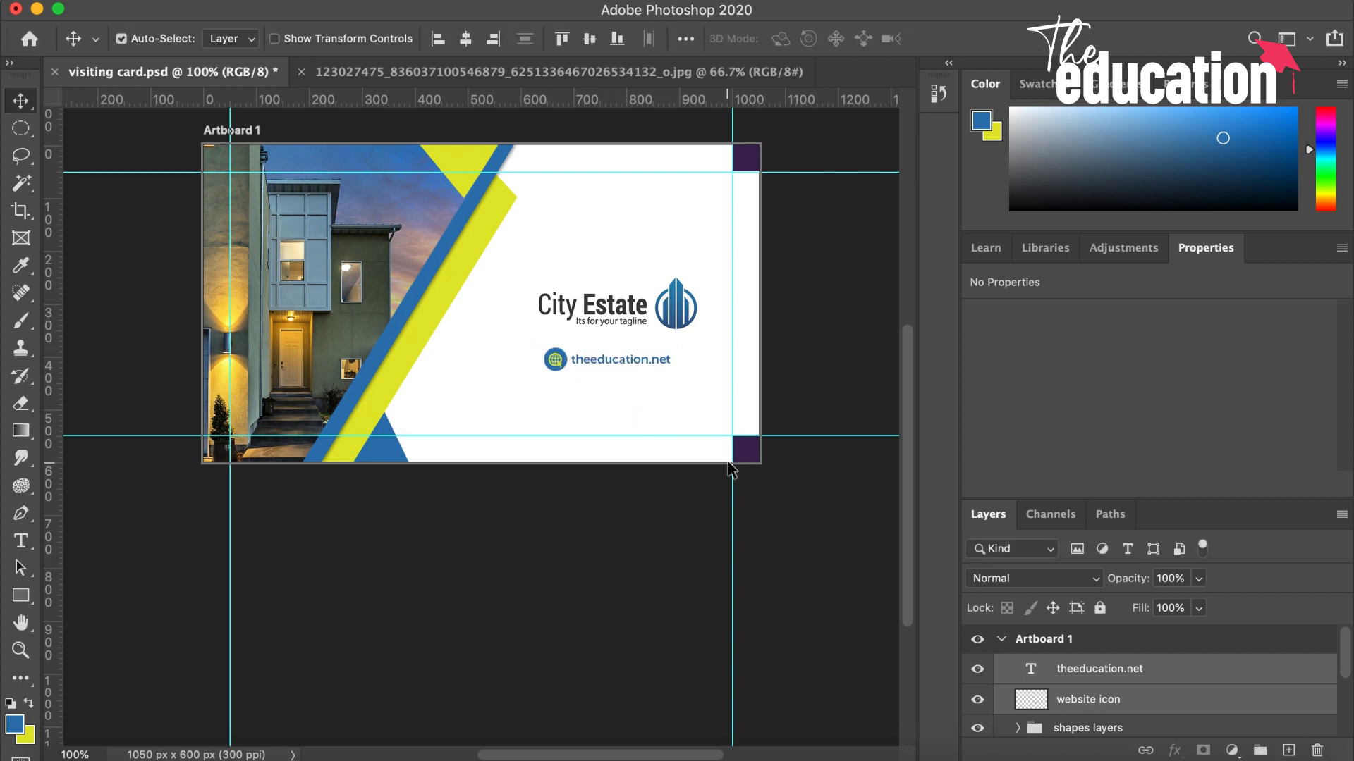
{"action": "key", "text": "shift+Left"}
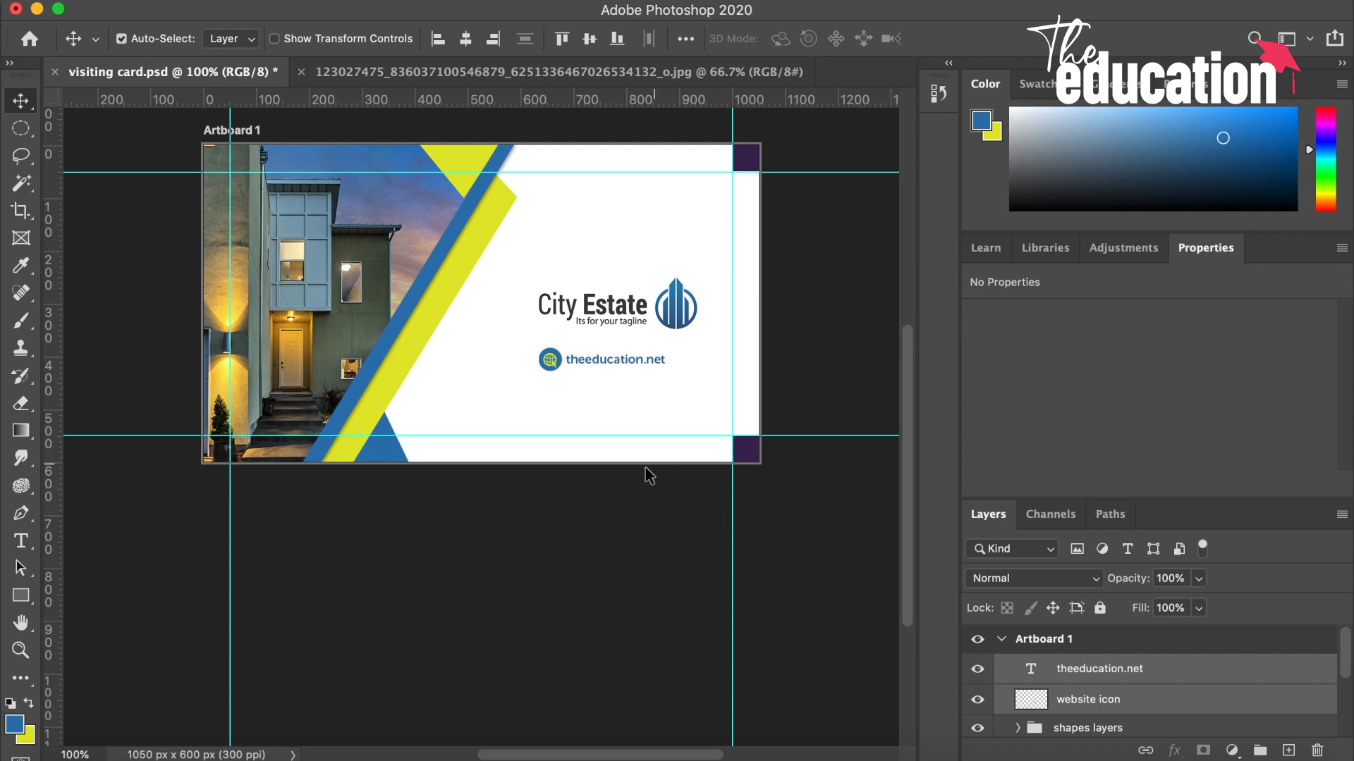
{"action": "left_click", "coordinate": [621, 505]}
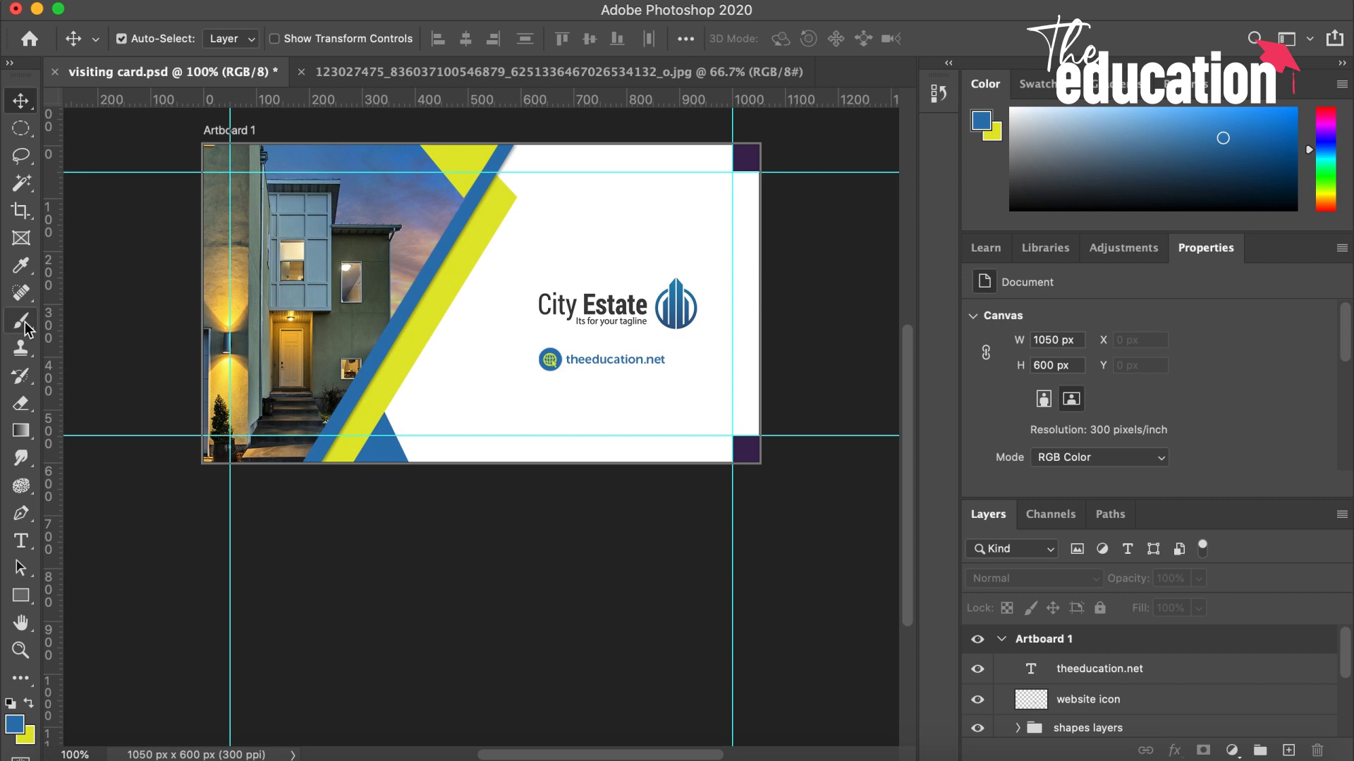
Recolour the theeducation.net text to black (#000000)
{"action": "left_click", "coordinate": [19, 541]}
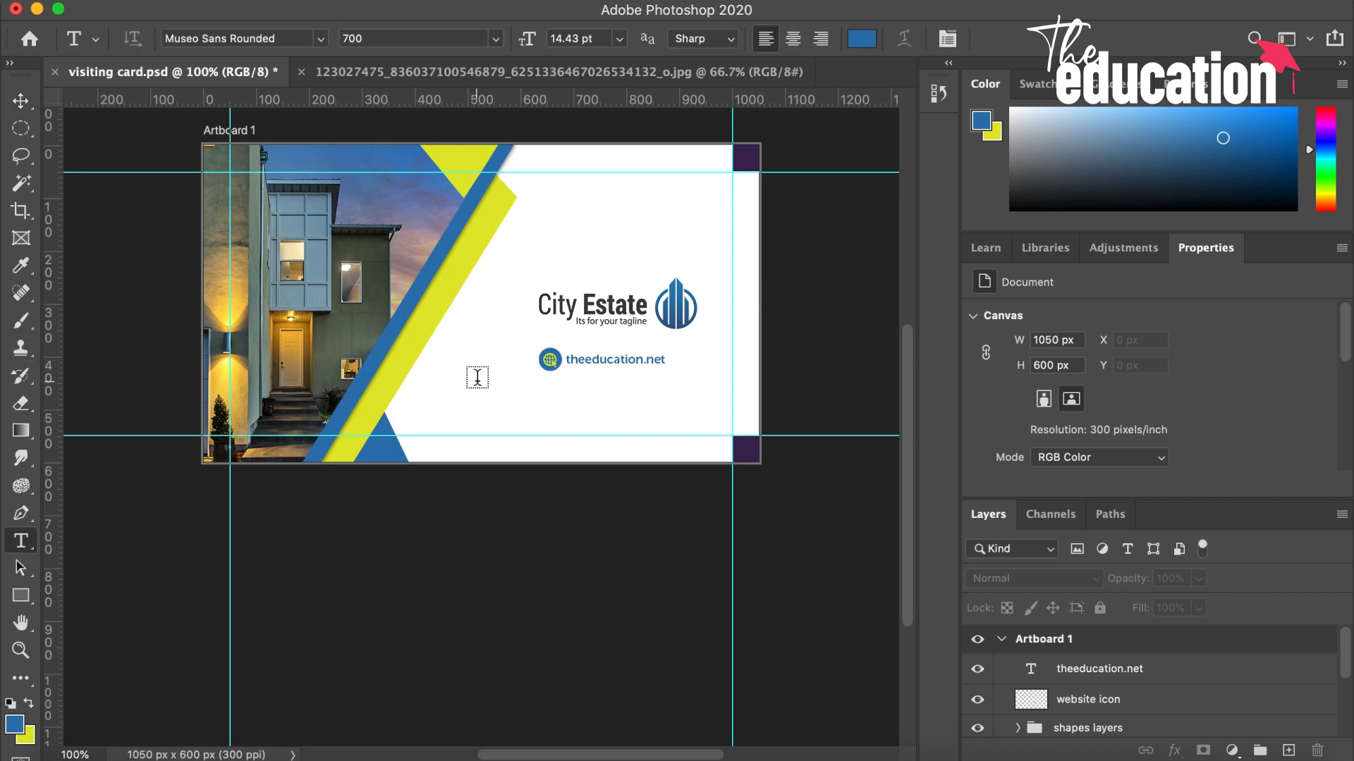
{"action": "double_click", "coordinate": [604, 360]}
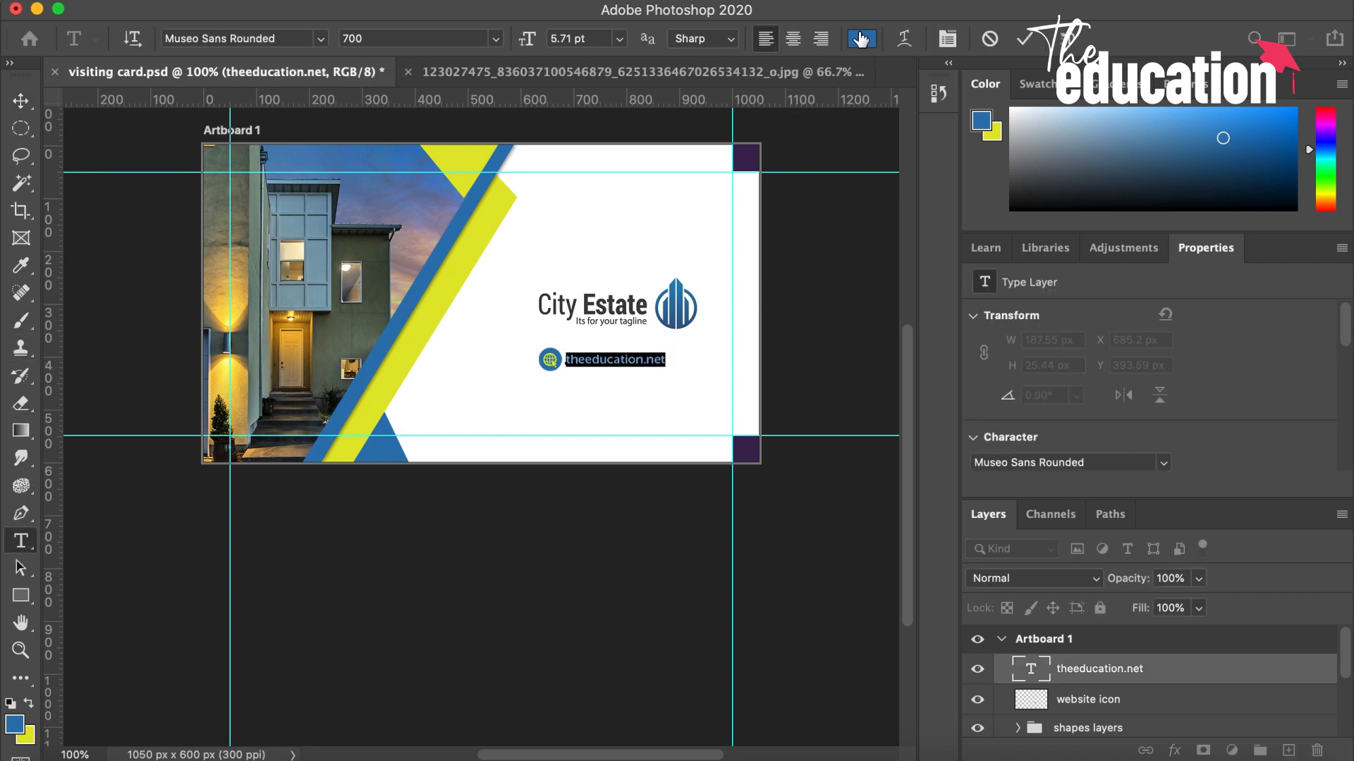
{"action": "left_click", "coordinate": [860, 39]}
{"action": "left_click_drag", "start_coordinate": [725, 489], "coordinate": [644, 589]}
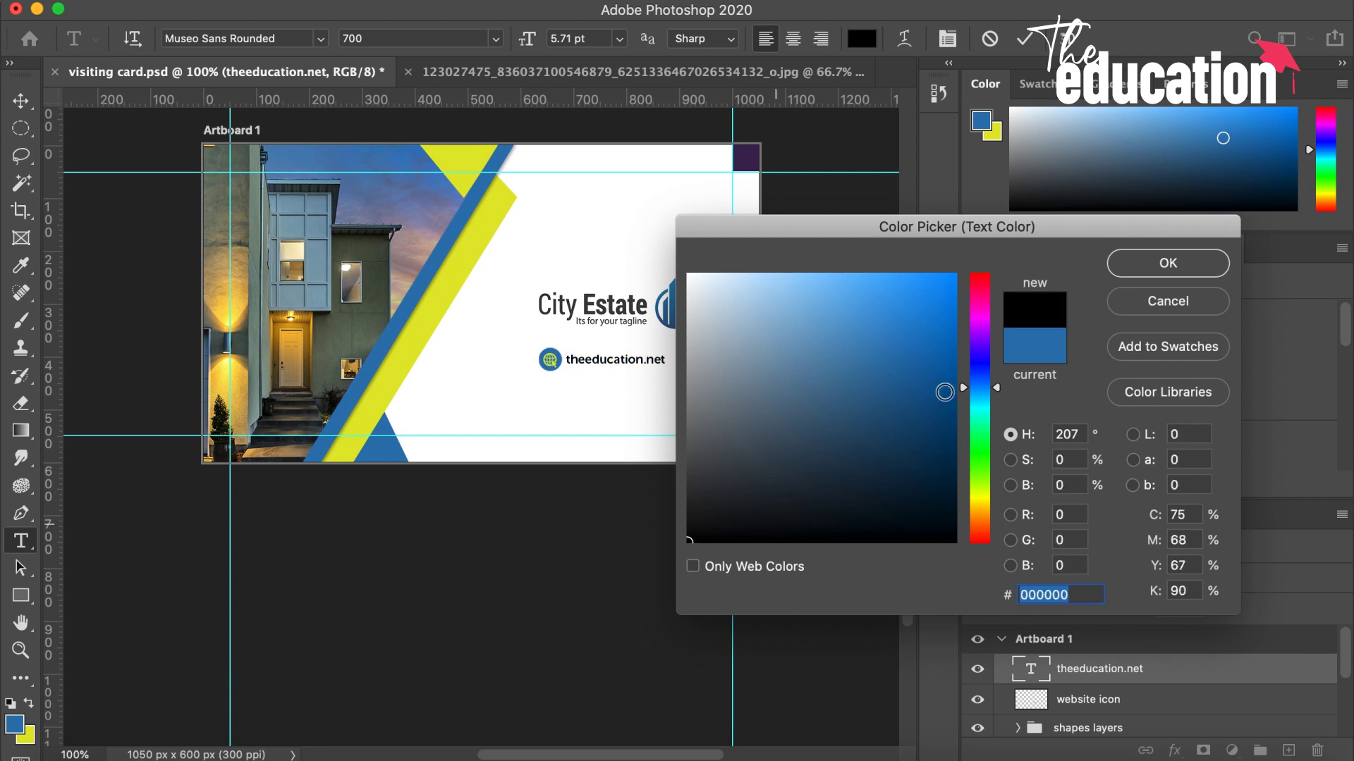
{"action": "left_click", "coordinate": [1146, 265]}
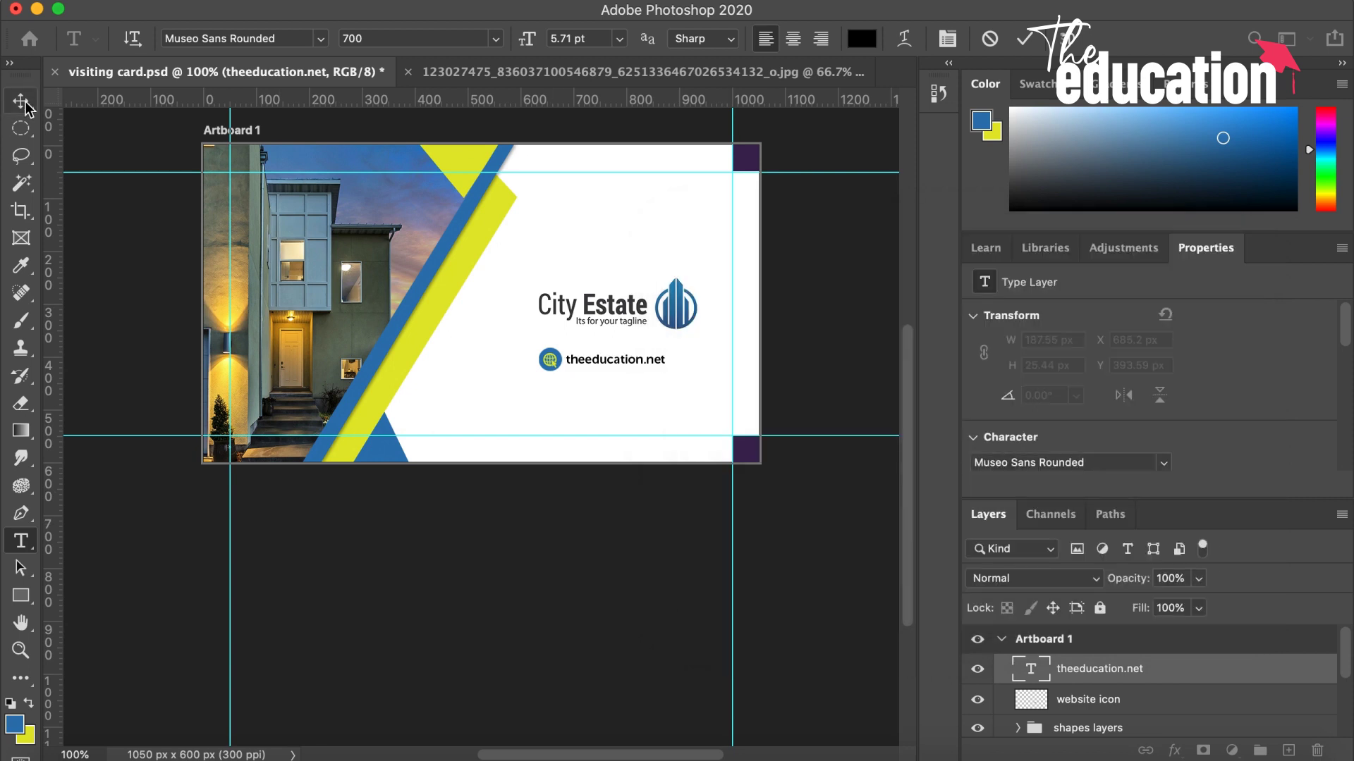
{"action": "left_click", "coordinate": [21, 101]}
{"action": "left_click", "coordinate": [468, 584]}
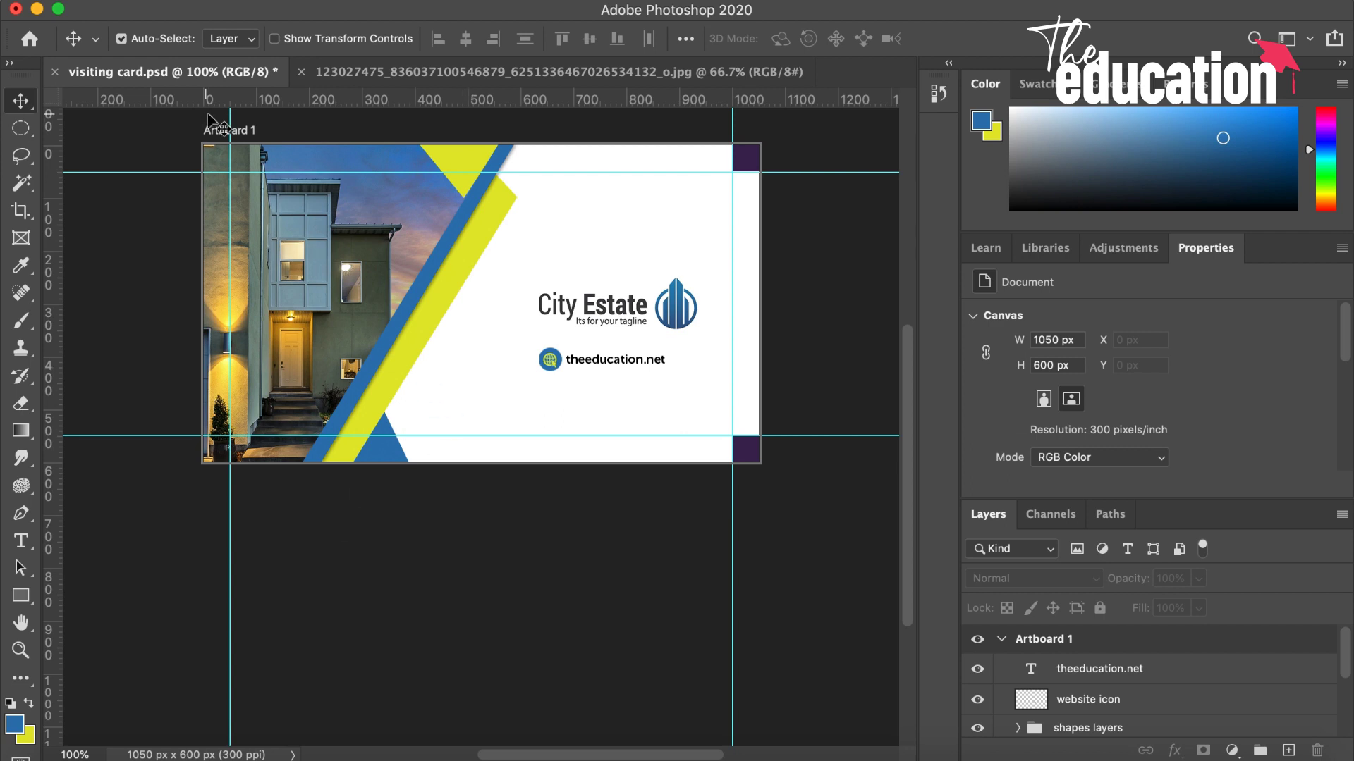
Add Artboard 2, a blank 1050 × 600 px artboard, below Artboard 1
{"action": "left_click", "coordinate": [237, 131]}
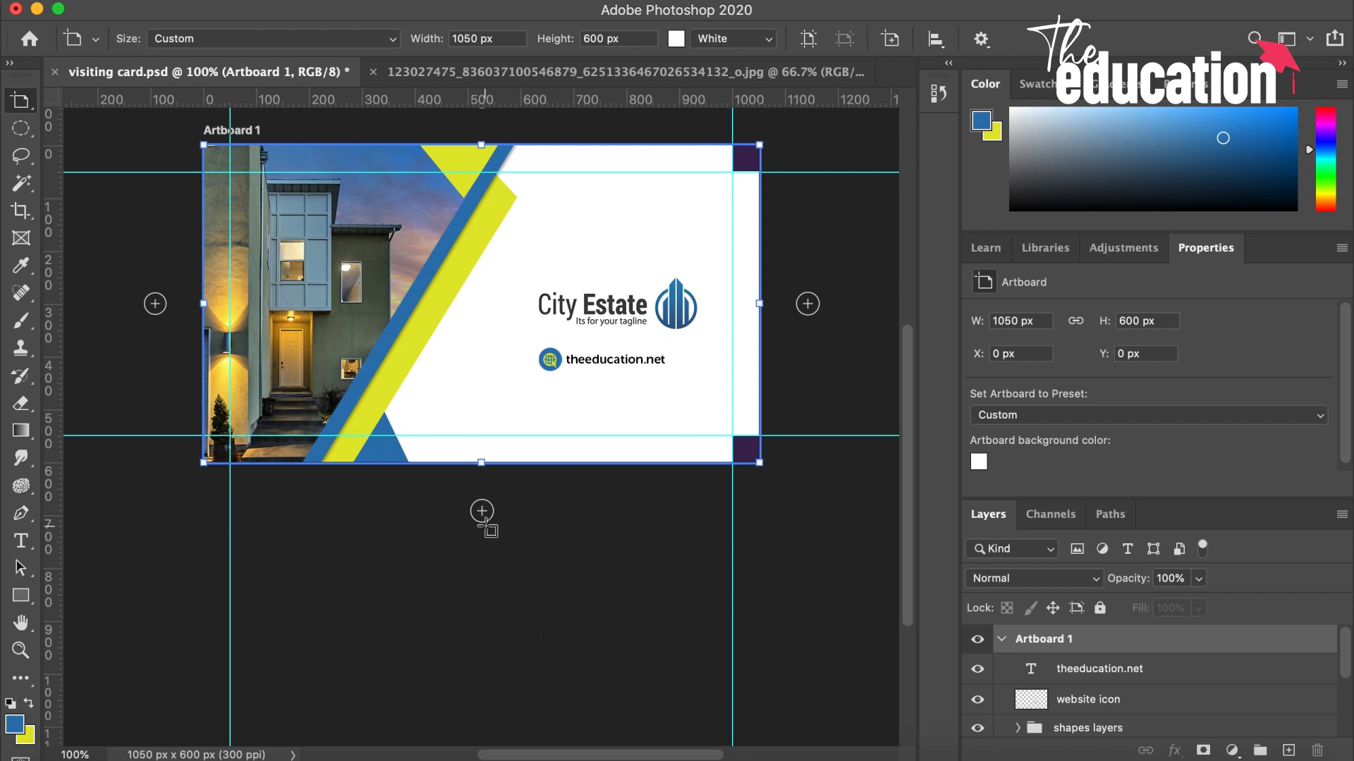
{"action": "left_click", "coordinate": [482, 513]}
{"action": "scroll", "coordinate": [497, 547], "scroll_direction": "up", "scroll_amount": 5}
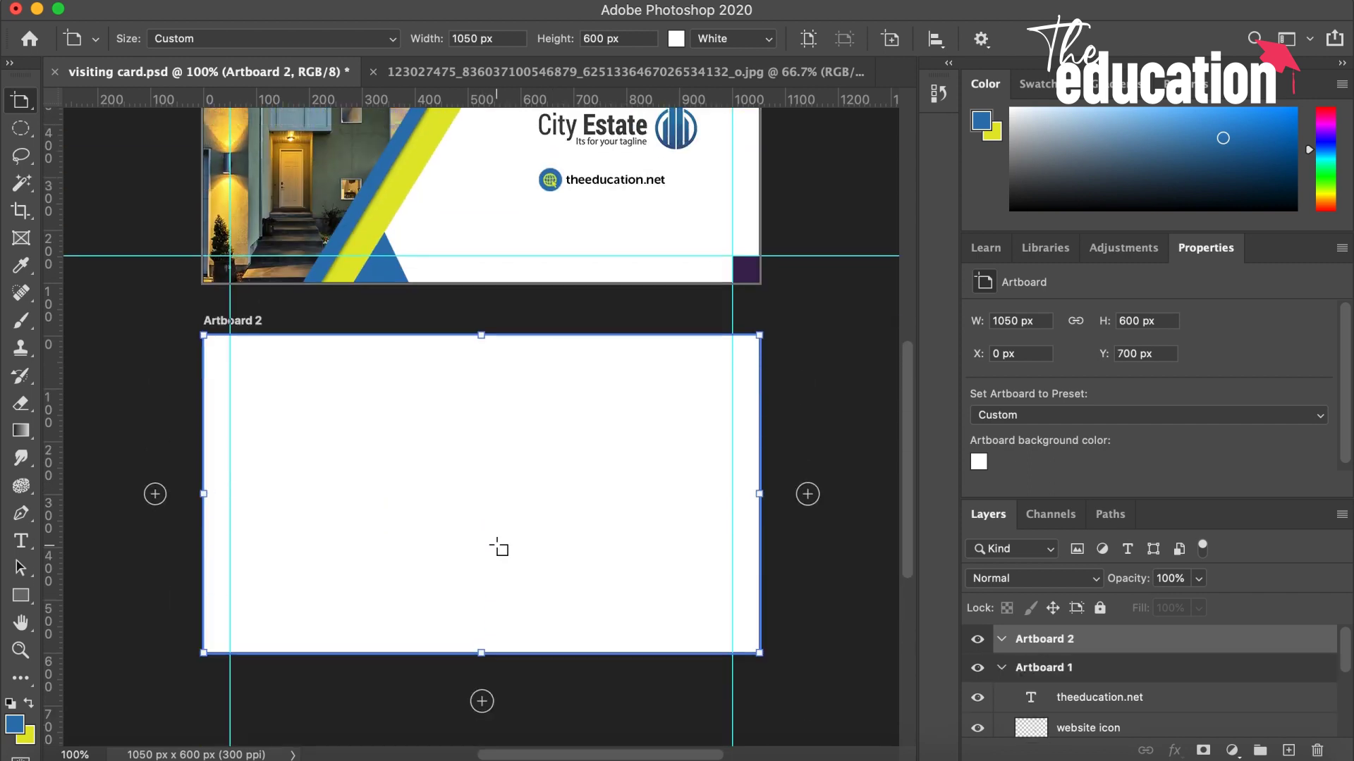
{"action": "scroll", "coordinate": [496, 545], "scroll_direction": "up", "scroll_amount": 2}
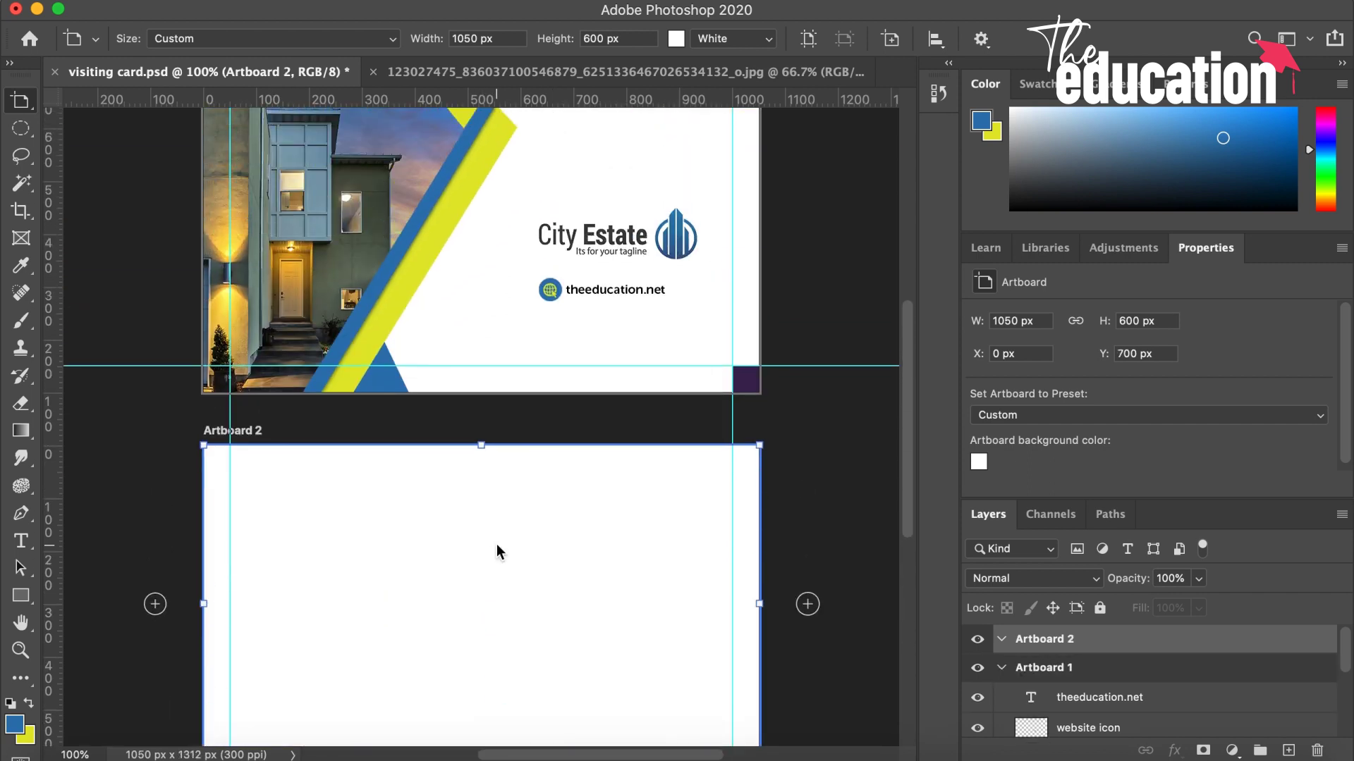
{"action": "scroll", "coordinate": [499, 551], "scroll_direction": "up", "scroll_amount": 1}
{"action": "scroll", "coordinate": [499, 550], "scroll_direction": "up", "scroll_amount": 1}
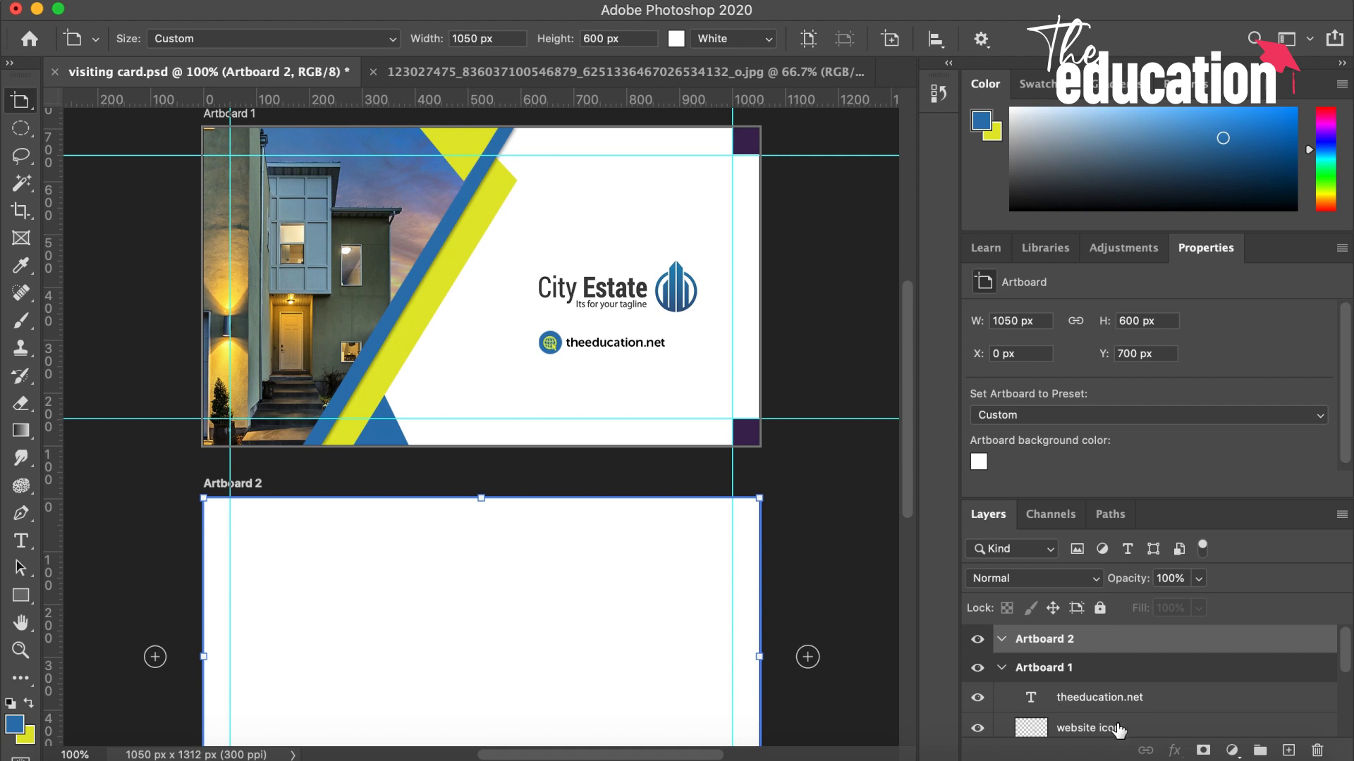
With the Move tool active, expand the shapes layers group to check its contents, then collapse it
{"action": "scroll", "coordinate": [1119, 730], "scroll_direction": "down", "scroll_amount": 1}
{"action": "key", "text": "v"}
{"action": "left_click", "coordinate": [424, 322]}
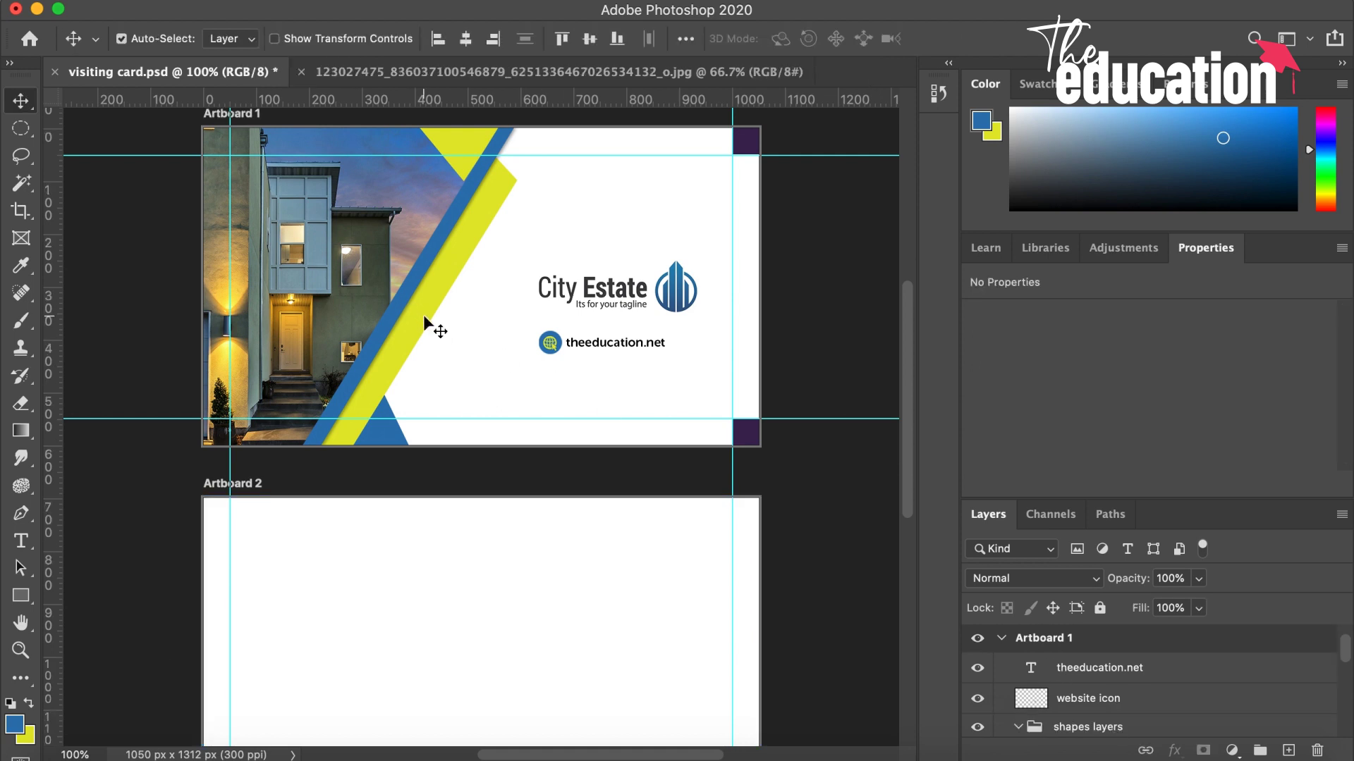
{"action": "scroll", "coordinate": [1020, 676], "scroll_direction": "down", "scroll_amount": 5}
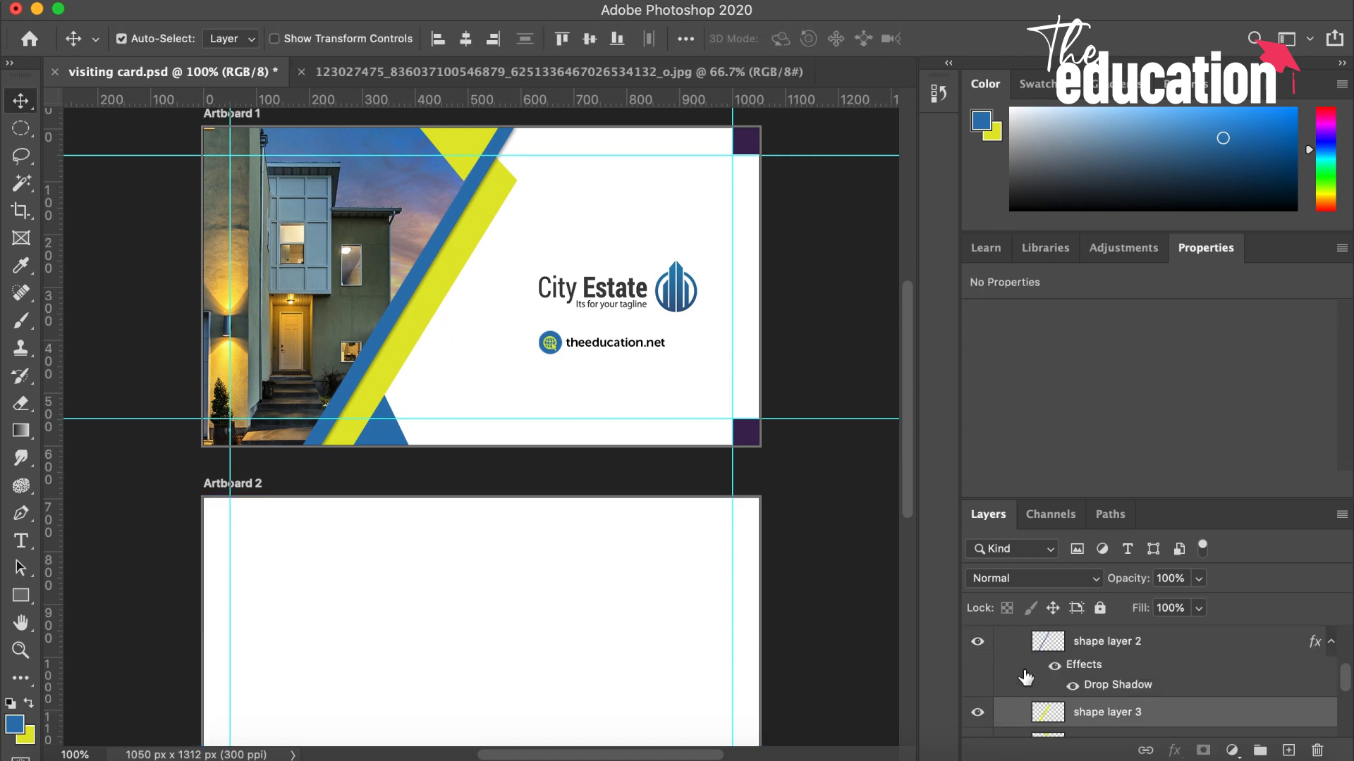
{"action": "scroll", "coordinate": [1026, 677], "scroll_direction": "up", "scroll_amount": 2}
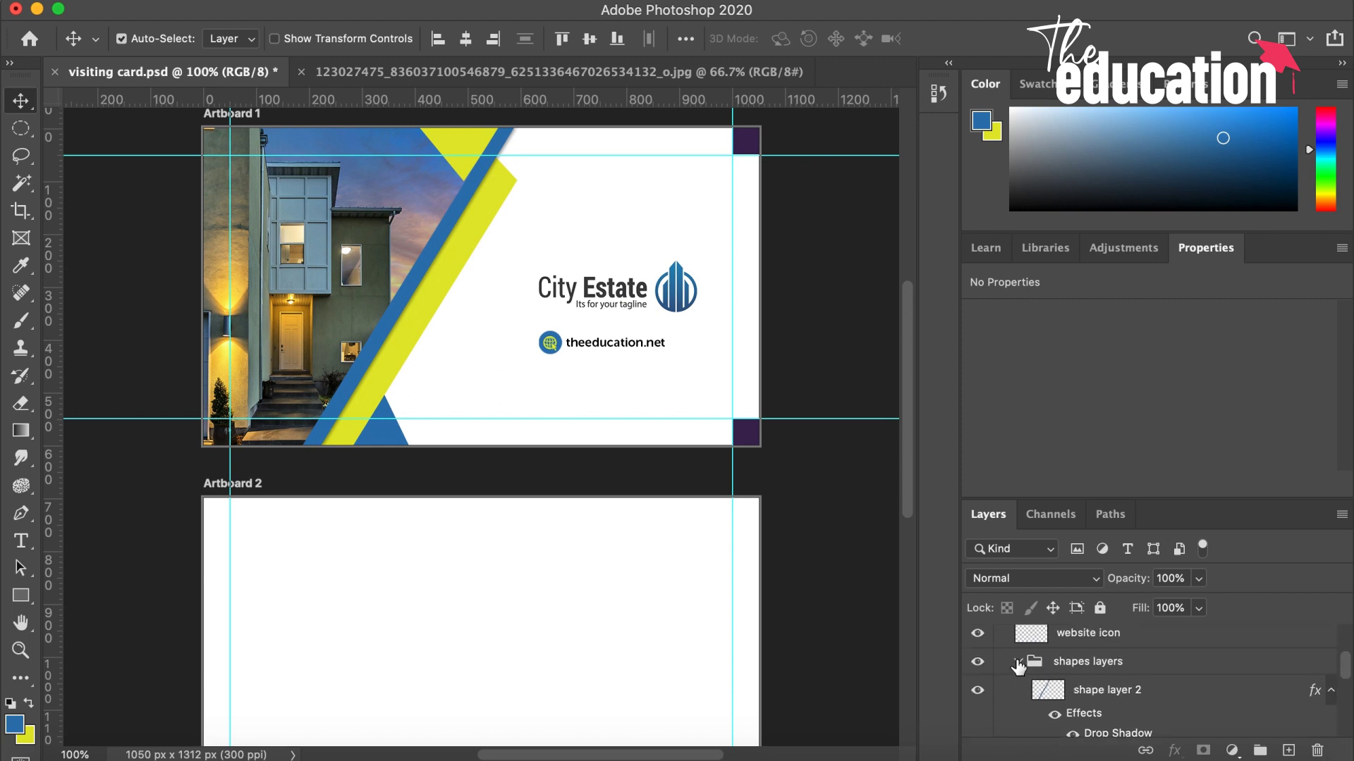
{"action": "left_click", "coordinate": [1017, 663]}
Select the brian-babb house photo and shapes layers group together and copy them into Artboard 2
{"action": "left_click", "coordinate": [1112, 694]}
{"action": "scroll", "coordinate": [1114, 712], "scroll_direction": "down", "scroll_amount": 1}
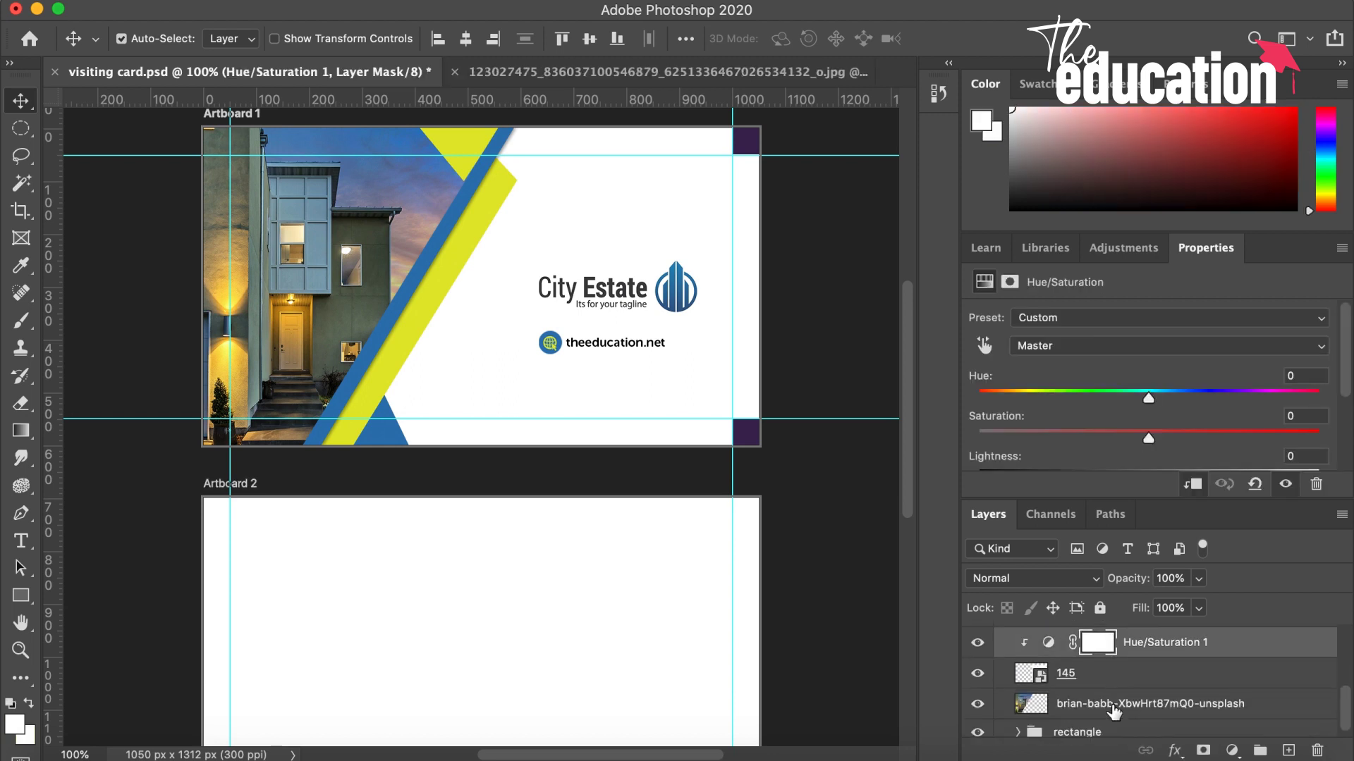
{"action": "key", "text": "ctrl"}
{"action": "left_click", "coordinate": [1061, 712]}
{"action": "scroll", "coordinate": [1121, 673], "scroll_direction": "up", "scroll_amount": 2}
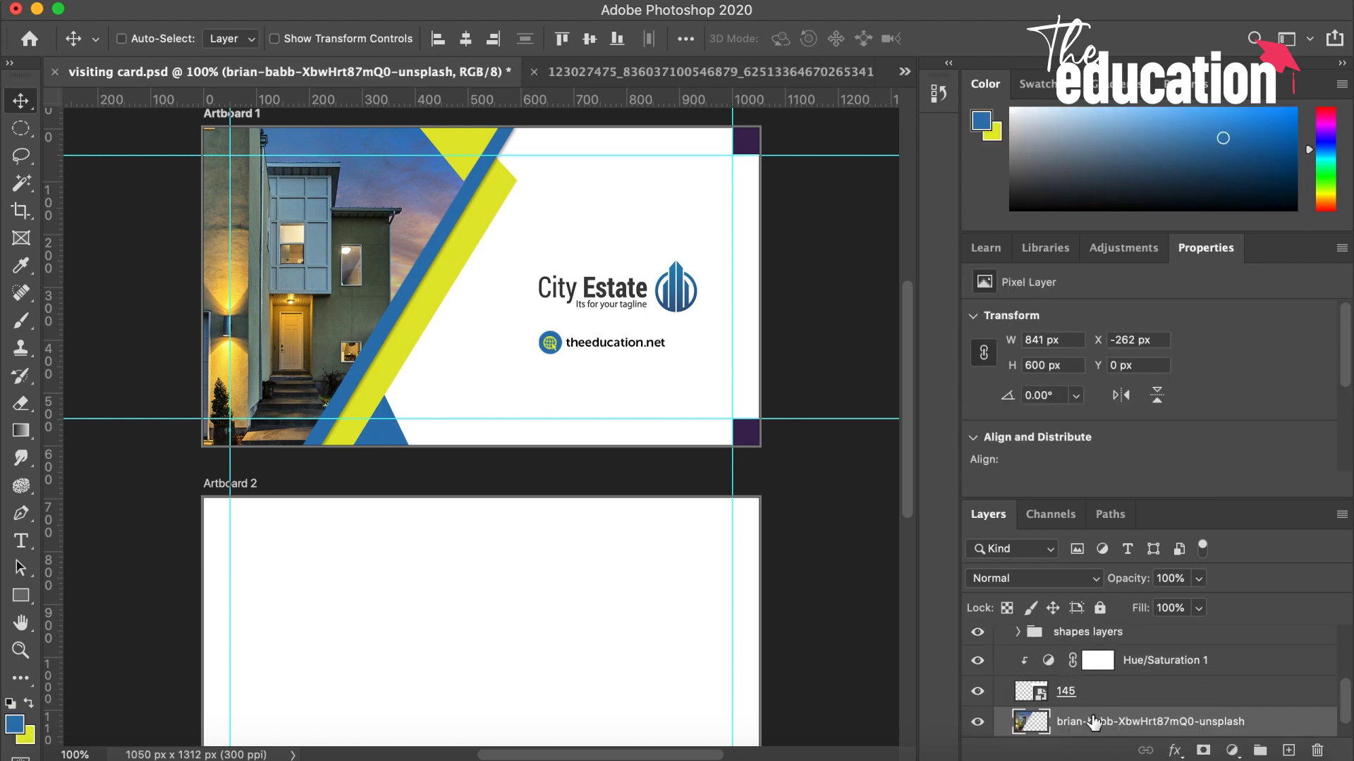
{"action": "left_click", "coordinate": [1060, 633]}
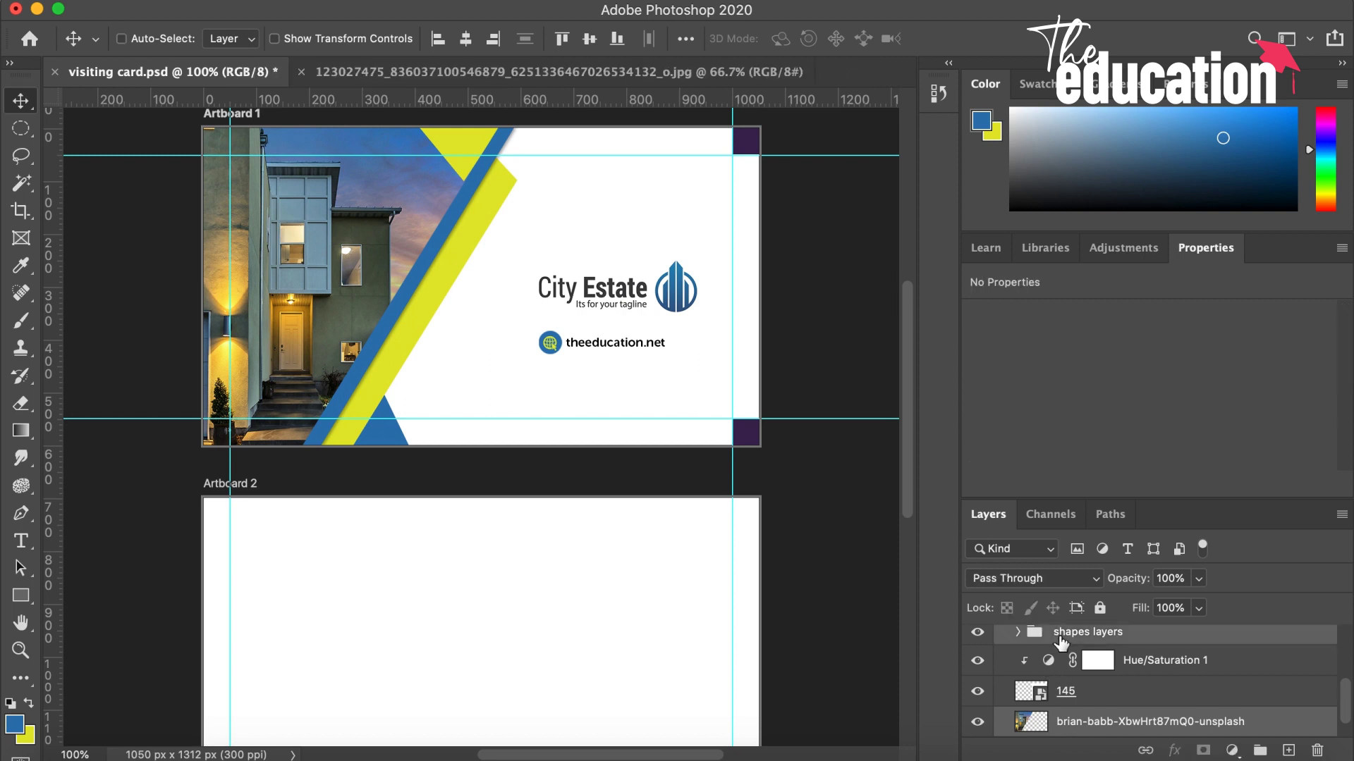
{"action": "scroll", "coordinate": [1060, 640], "scroll_direction": "up", "scroll_amount": 5}
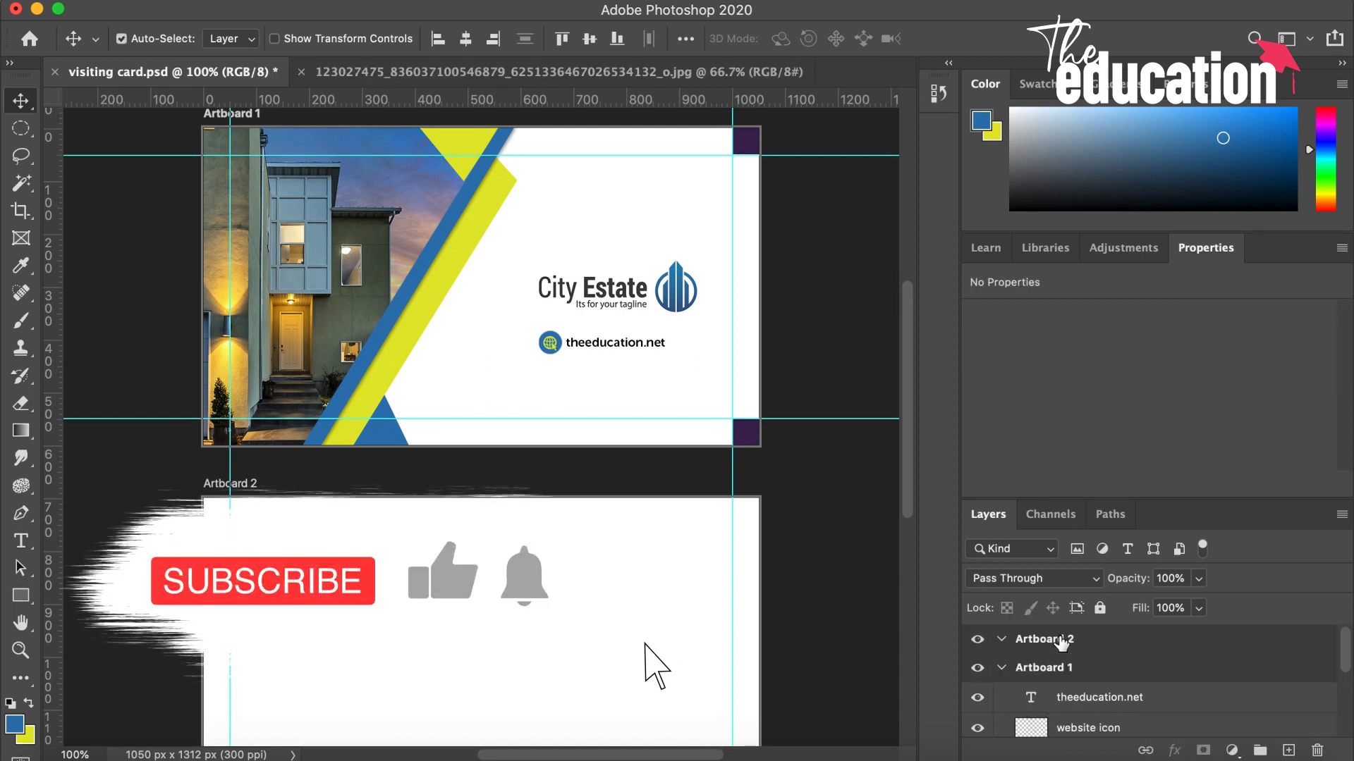
{"action": "left_click", "coordinate": [1059, 639]}
{"action": "key", "text": "ctrl+z"}
Reposition the copied photo and shapes on Artboard 2 and flip them horizontally
{"action": "scroll", "coordinate": [694, 594], "scroll_direction": "down", "scroll_amount": 5}
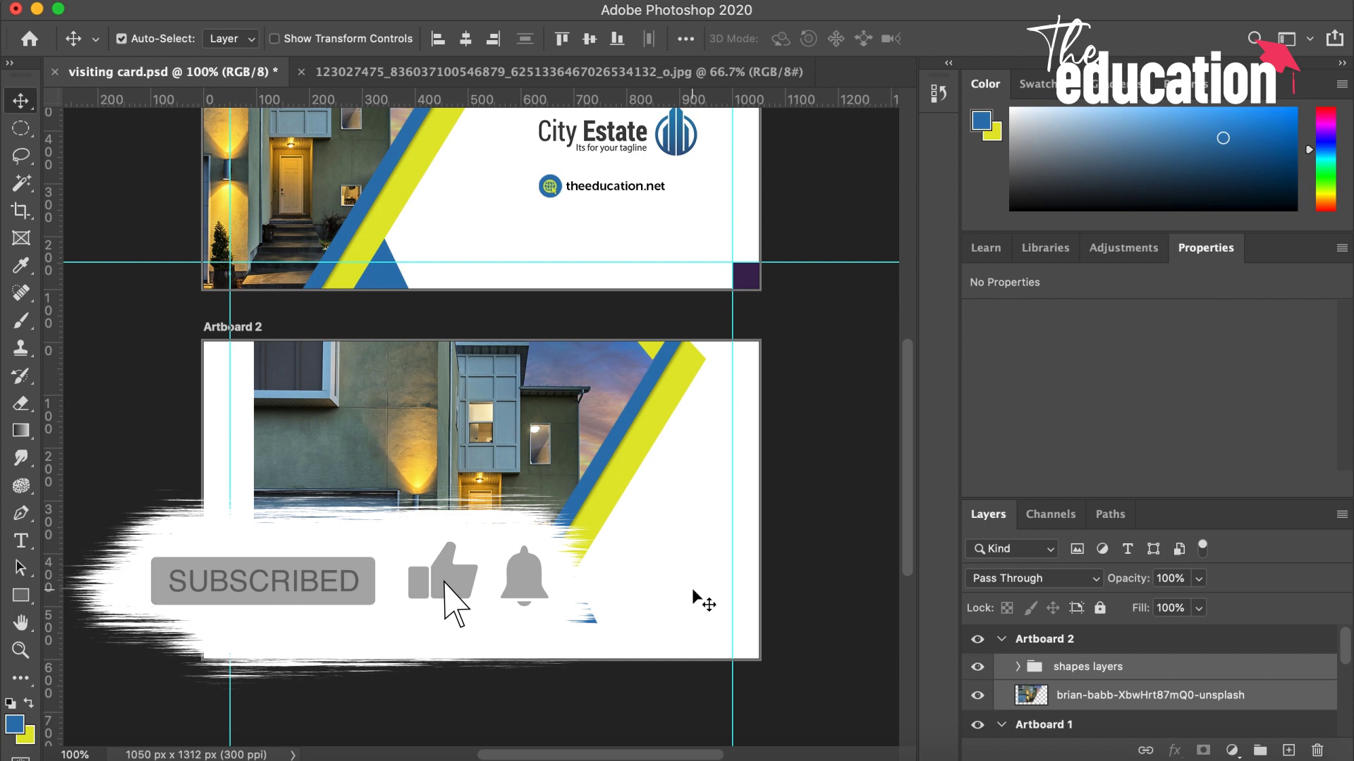
{"action": "left_click_drag", "start_coordinate": [548, 483], "coordinate": [548, 531]}
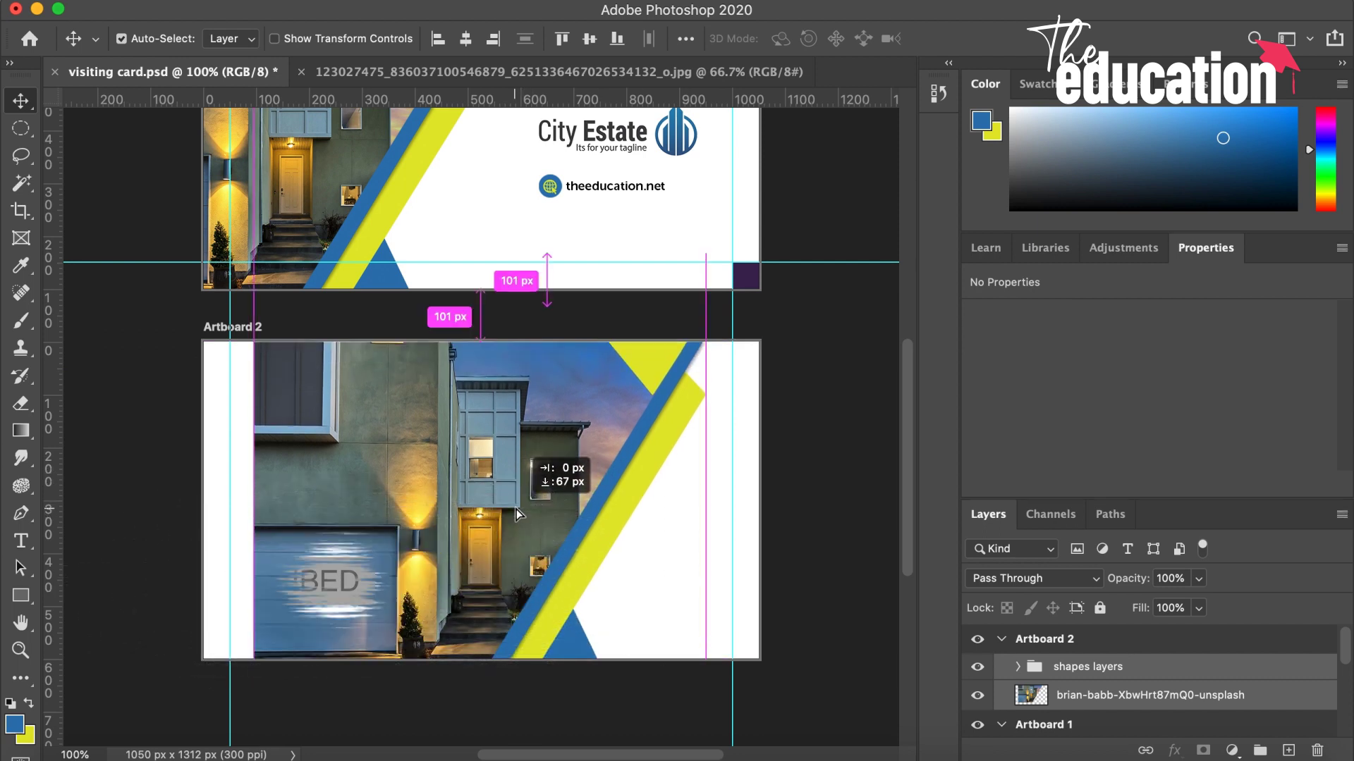
{"action": "mouse_move", "coordinate": [547, 531]}
{"action": "left_mouse_down"}
{"action": "mouse_move", "coordinate": [408, 518]}
{"action": "mouse_move", "coordinate": [354, 540]}
{"action": "left_mouse_up"}
{"action": "key", "text": "ctrl+t"}
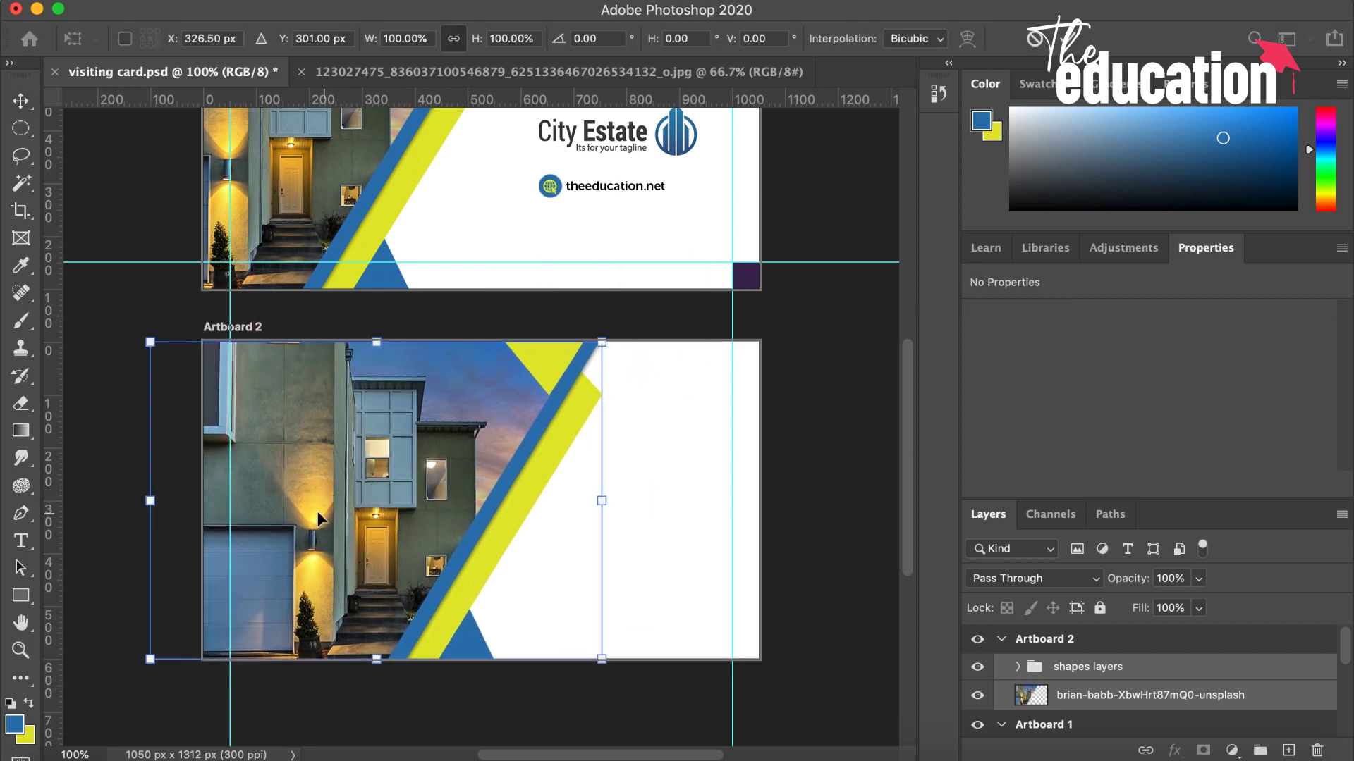
{"action": "left_click_drag", "start_coordinate": [150, 502], "coordinate": [800, 500]}
Resize the mirrored artwork against Artboard 2's right edge, leaving the left side white
{"action": "left_click_drag", "start_coordinate": [680, 468], "coordinate": [575, 471]}
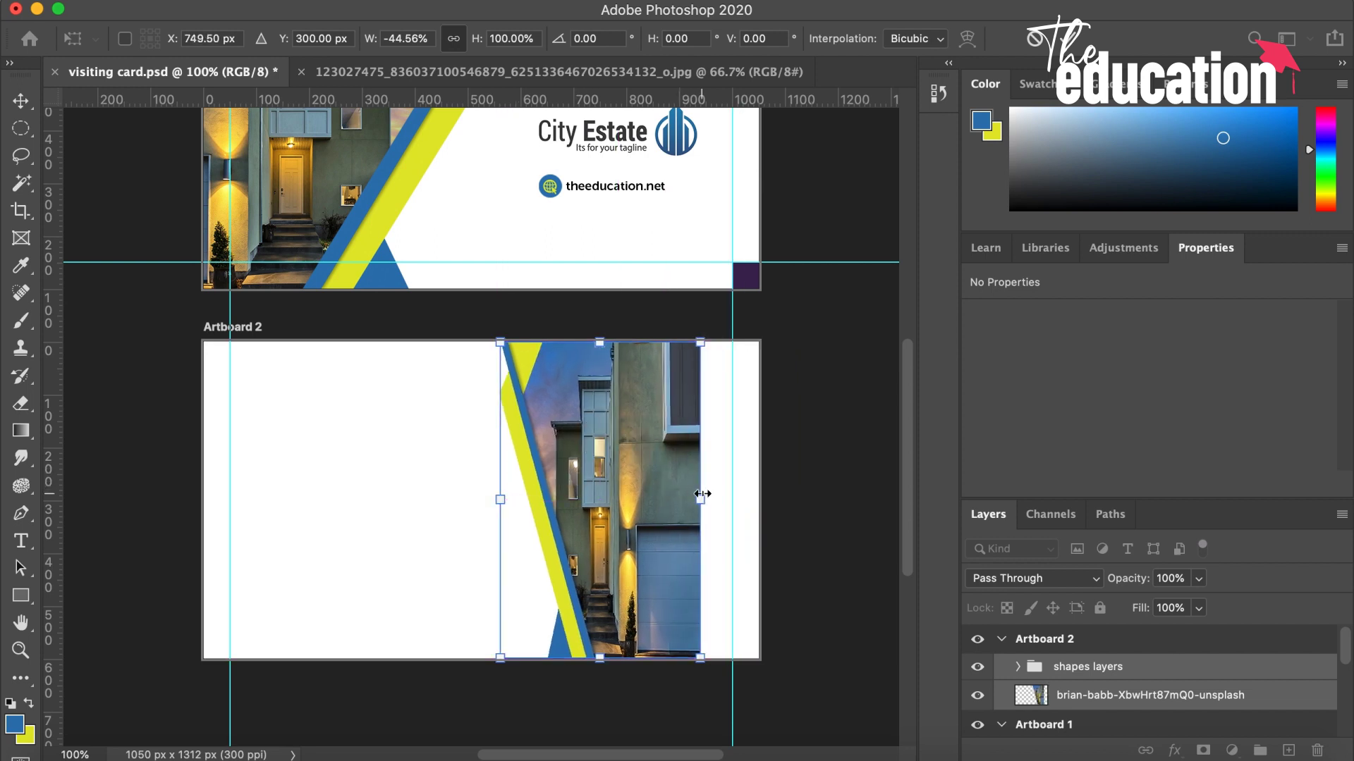
{"action": "left_click_drag", "start_coordinate": [725, 498], "coordinate": [836, 496]}
{"action": "mouse_move", "coordinate": [682, 475]}
{"action": "left_mouse_down"}
{"action": "mouse_move", "coordinate": [613, 475]}
{"action": "mouse_move", "coordinate": [694, 478]}
{"action": "left_mouse_up"}
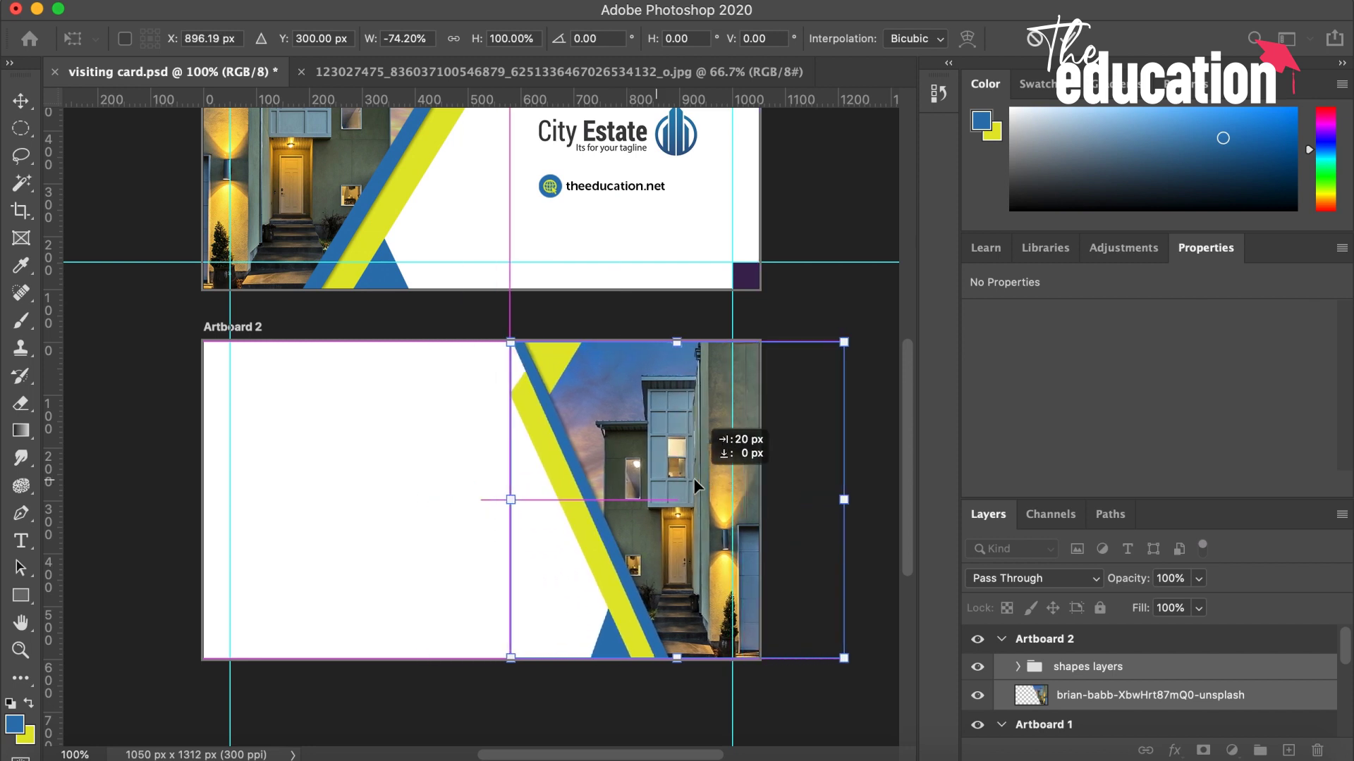
{"action": "left_click_drag", "start_coordinate": [693, 478], "coordinate": [708, 476]}
{"action": "left_click_drag", "start_coordinate": [851, 500], "coordinate": [882, 500]}
{"action": "key", "text": "ctrl+z"}
{"action": "mouse_move", "coordinate": [699, 472]}
{"action": "left_mouse_down"}
{"action": "mouse_move", "coordinate": [666, 473]}
{"action": "mouse_move", "coordinate": [678, 475]}
{"action": "left_mouse_up"}
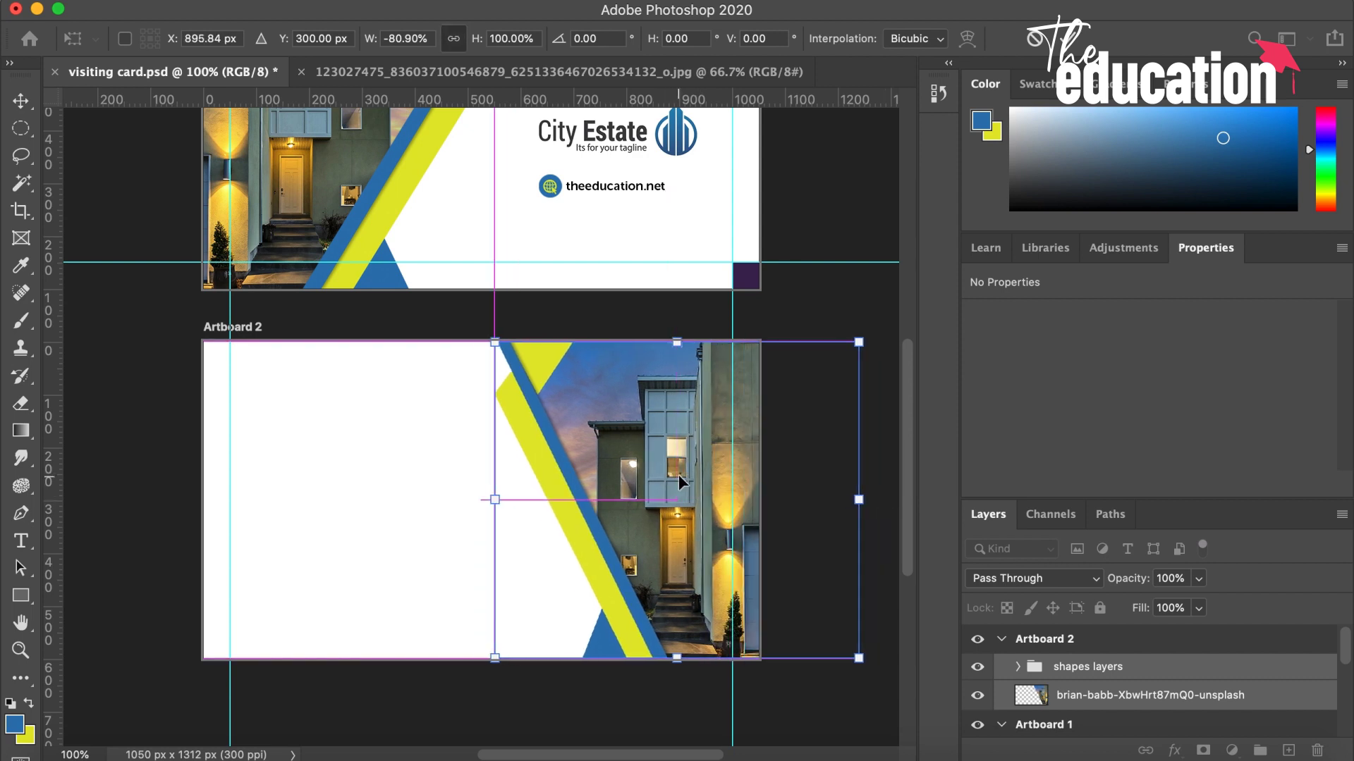
{"action": "key", "text": "Return"}
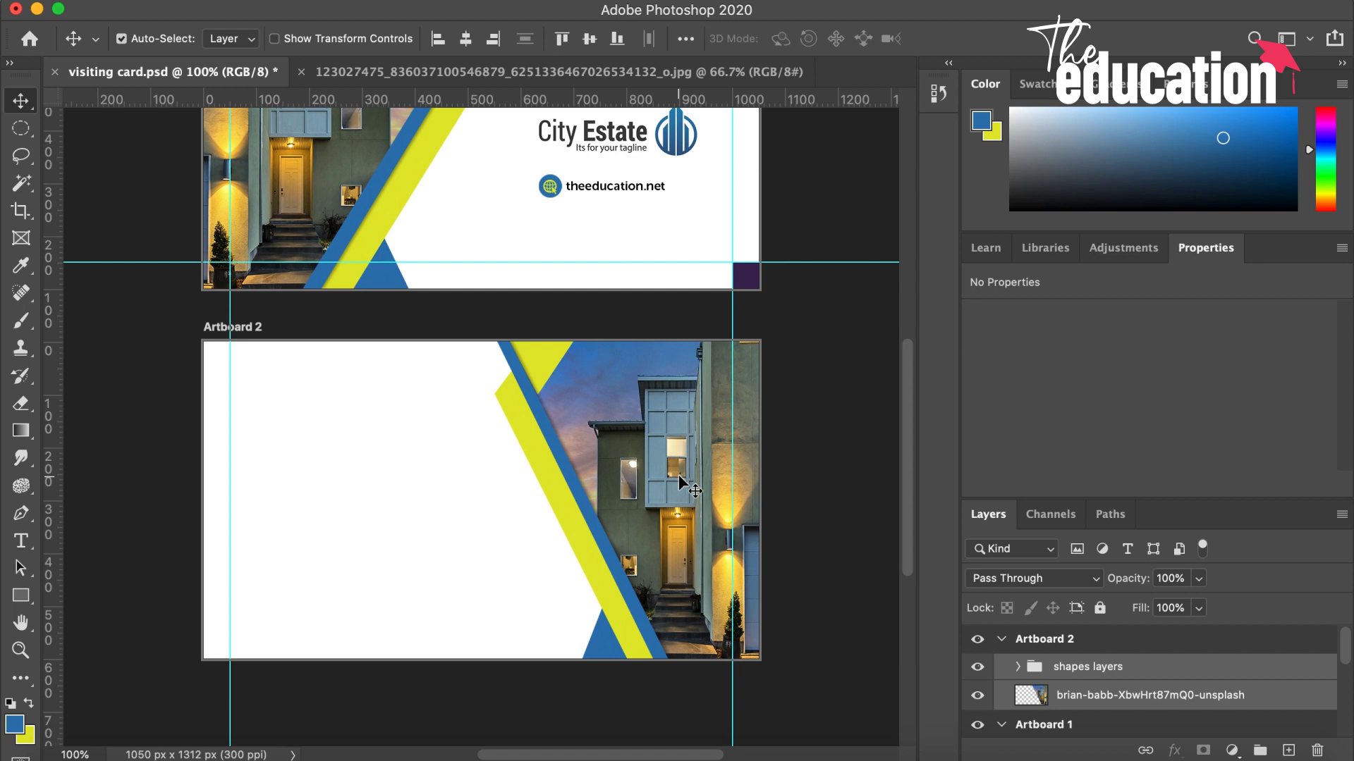
{"action": "scroll", "coordinate": [679, 475], "scroll_direction": "up", "scroll_amount": 5}
{"action": "scroll", "coordinate": [679, 475], "scroll_direction": "down", "scroll_amount": 3}
{"action": "scroll", "coordinate": [679, 475], "scroll_direction": "down", "scroll_amount": 5}
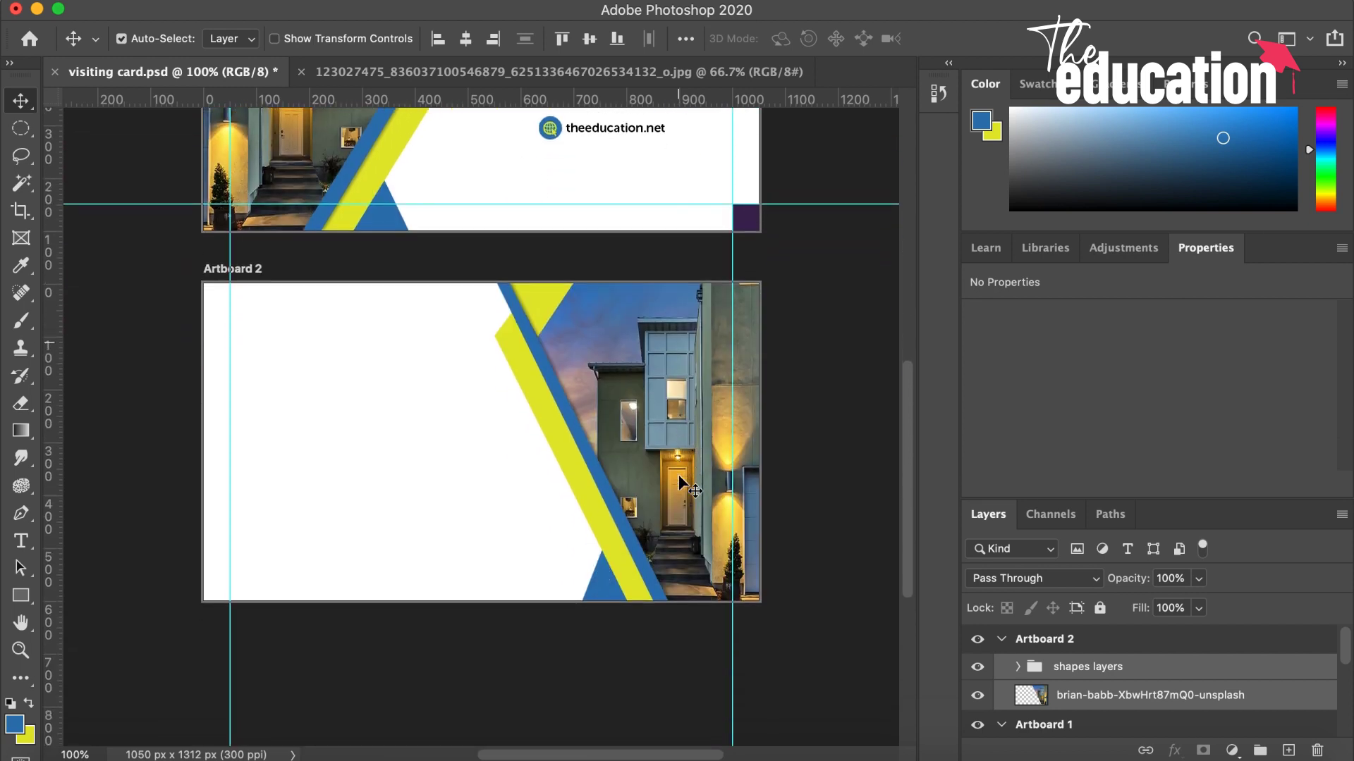